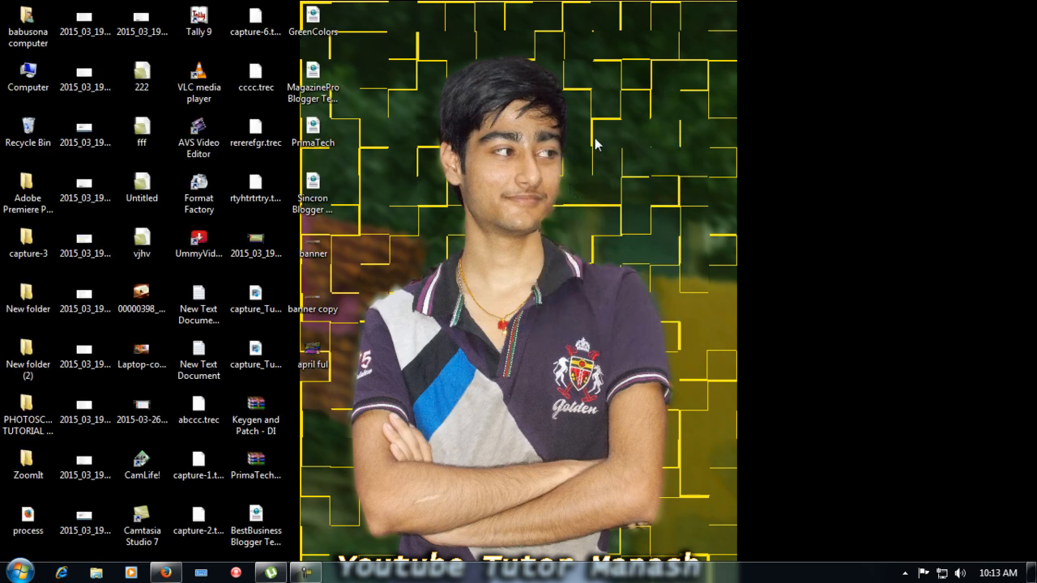
- Refresh the desktop repeatedly from its right-click menu
right_click(611, 173)
left_click(625, 208)
right_click(613, 106)
left_click(652, 147)
right_click(675, 138)
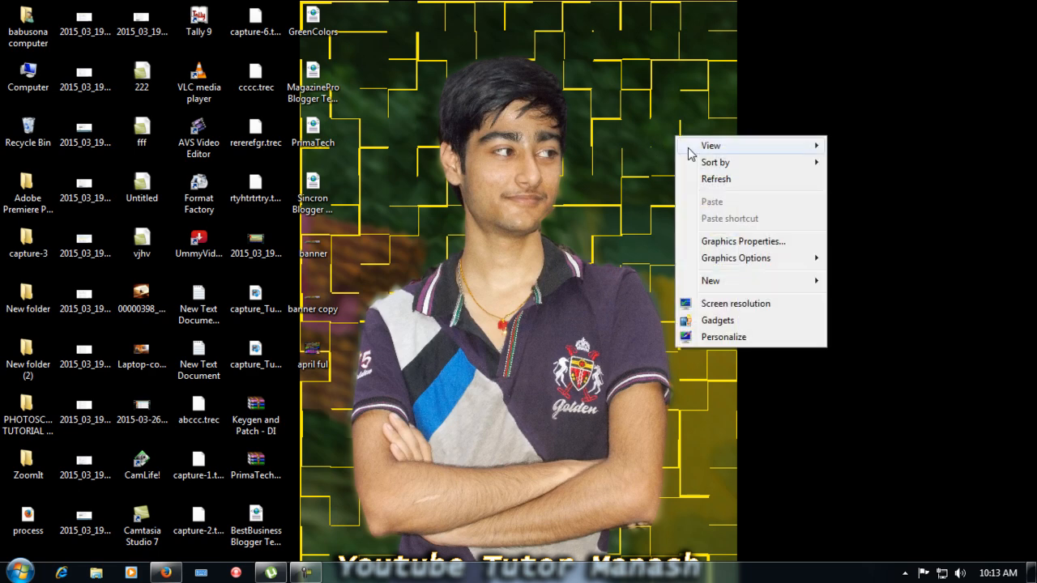
left_click(696, 180)
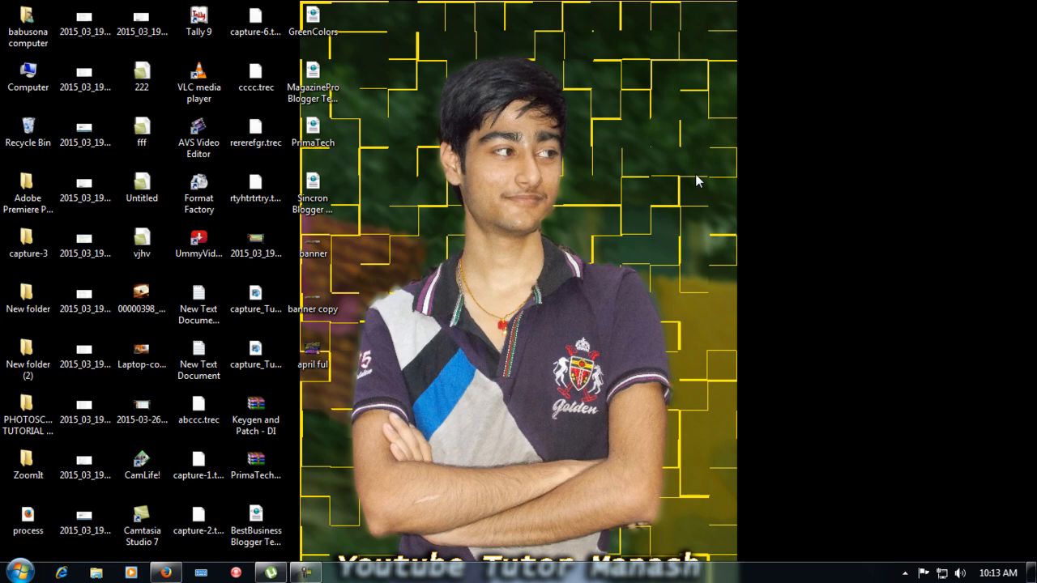
right_click(673, 102)
left_click(685, 133)
right_click(679, 130)
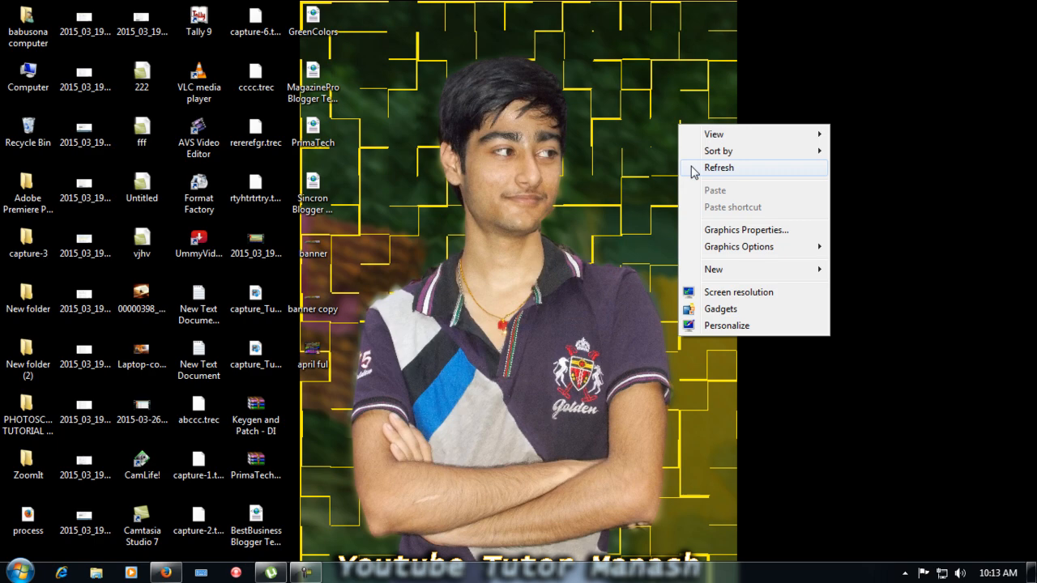
left_click(694, 169)
right_click(667, 89)
left_click(682, 133)
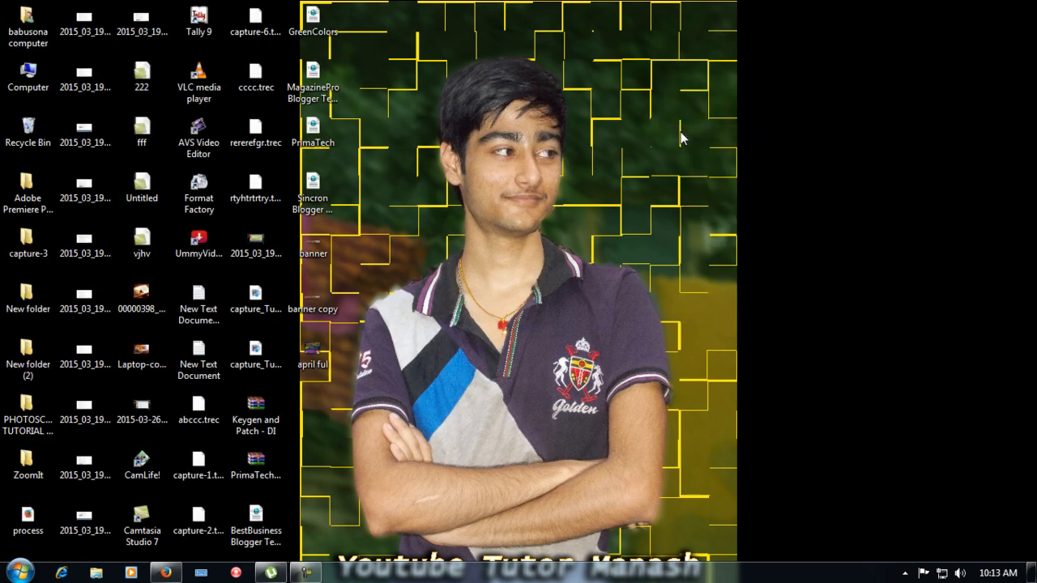
right_click(678, 95)
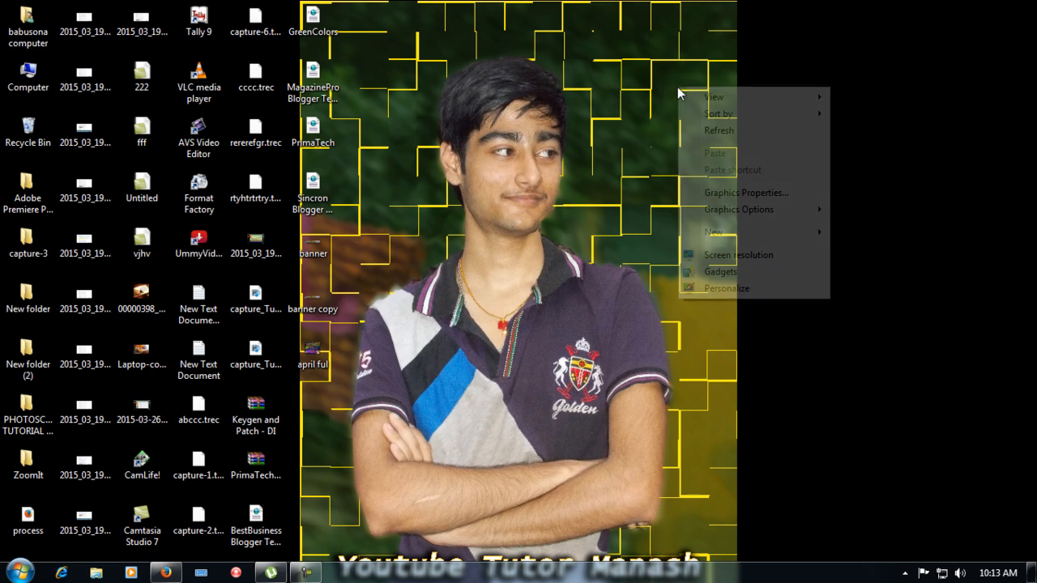
left_click(693, 132)
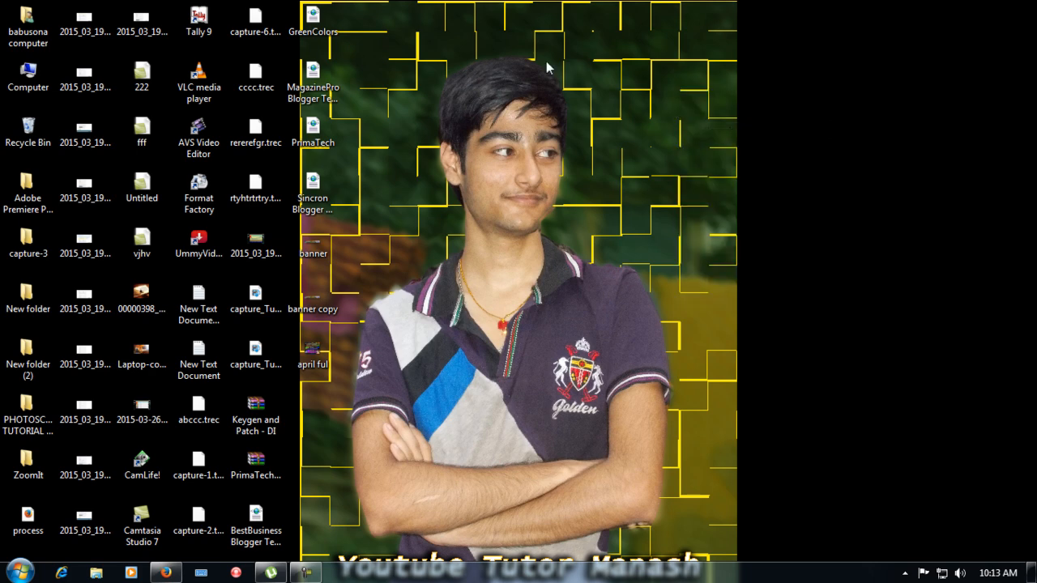
right_click(624, 81)
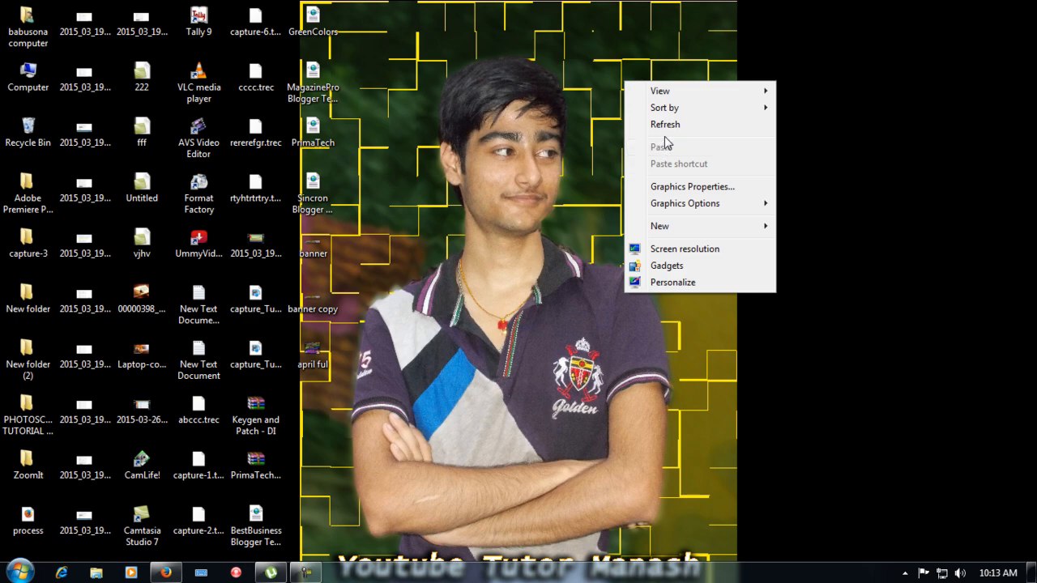
left_click(668, 127)
right_click(672, 96)
left_click(688, 139)
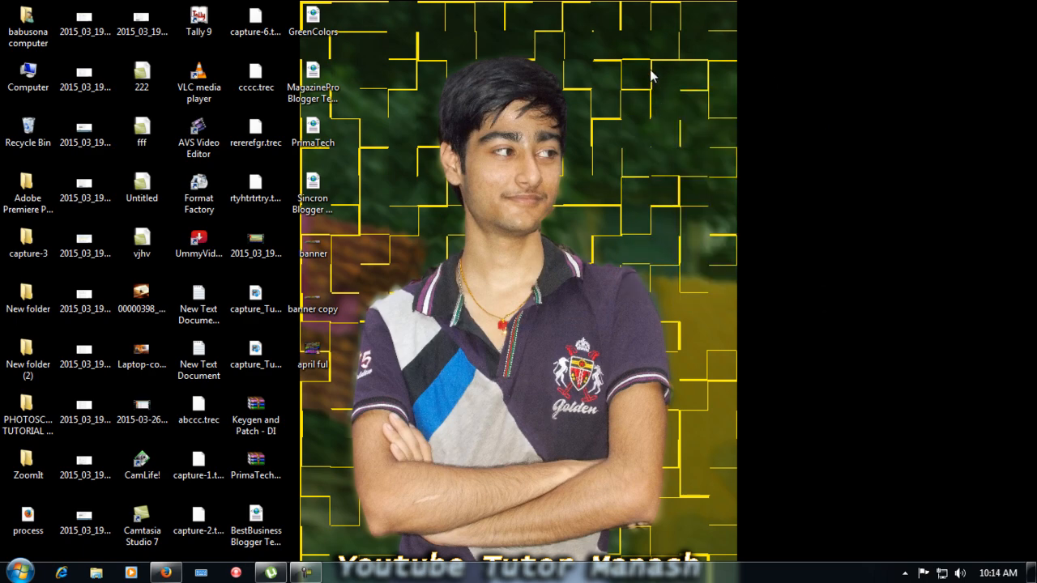
right_click(650, 71)
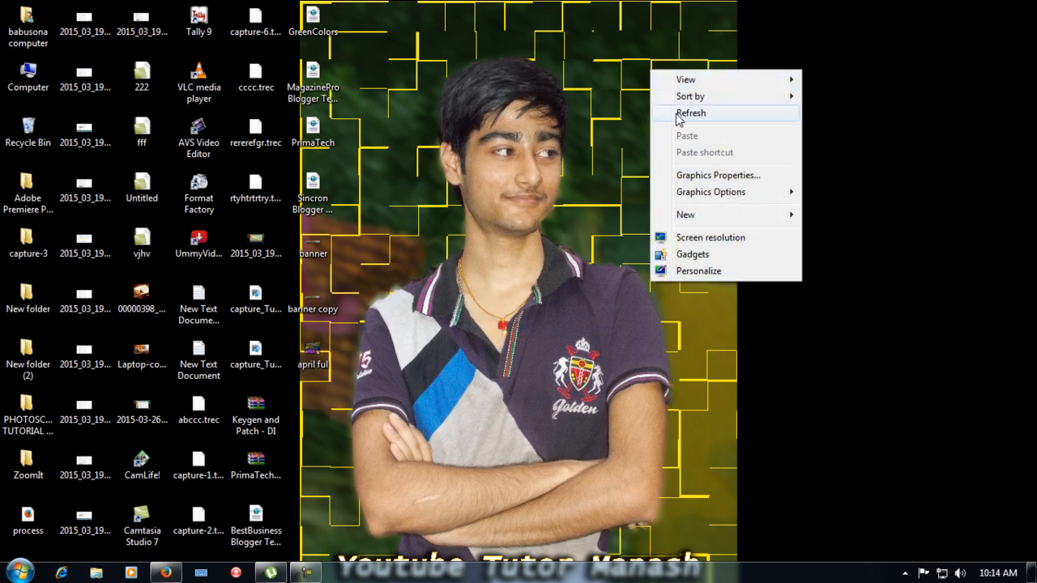
left_click(679, 115)
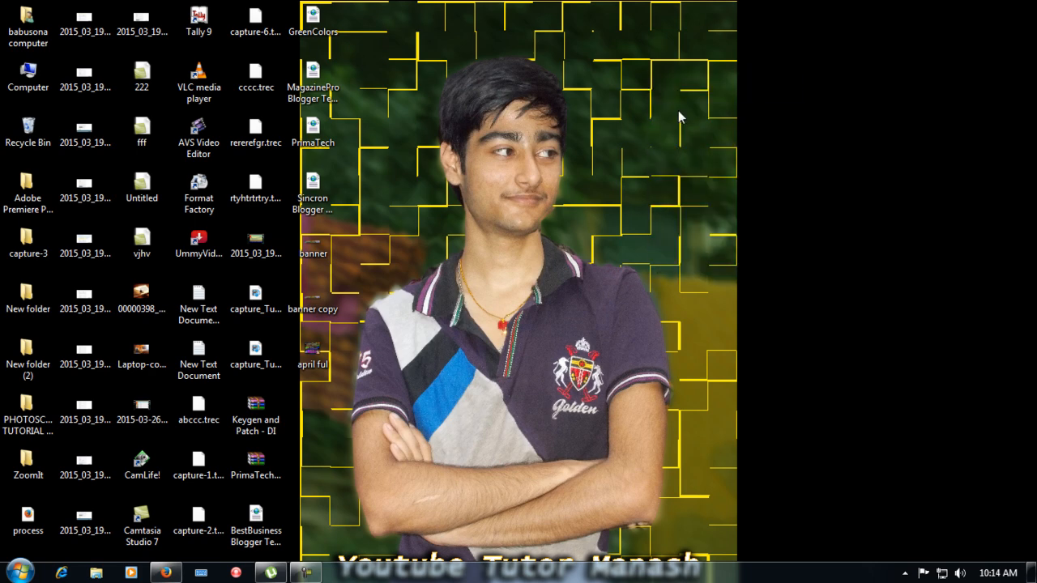
right_click(643, 66)
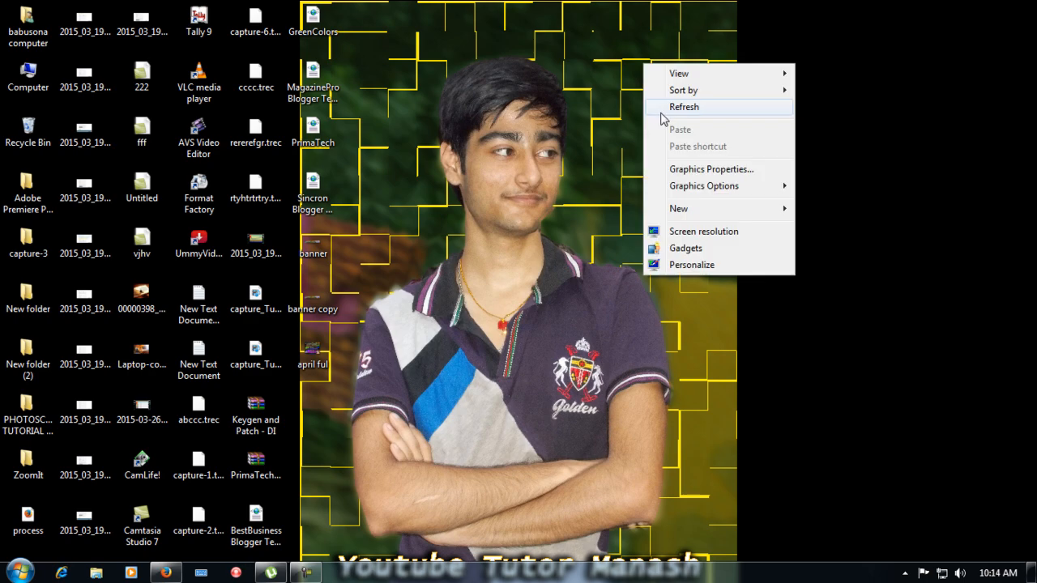
left_click(662, 112)
right_click(630, 45)
left_click(648, 86)
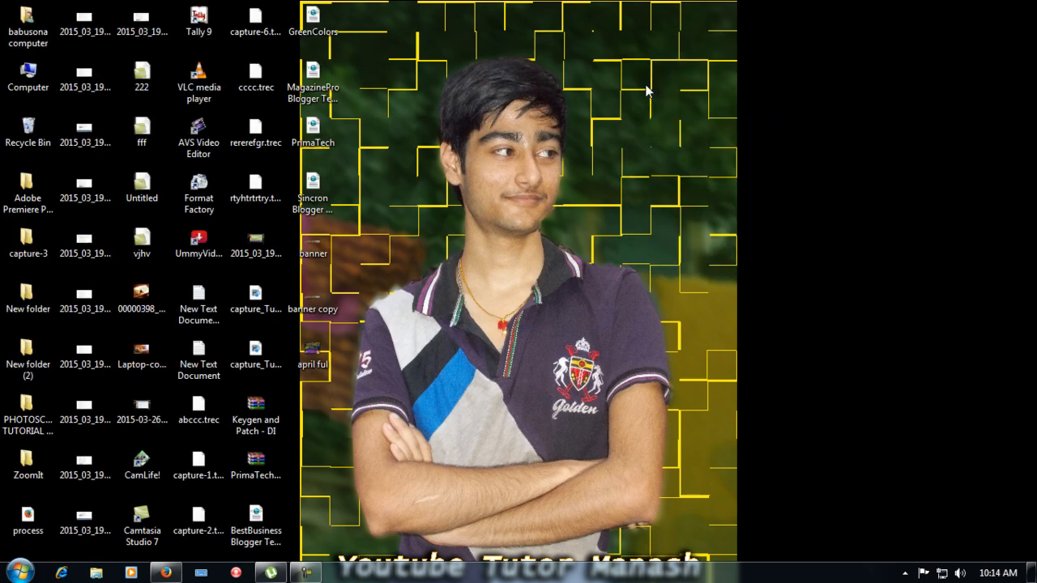
right_click(662, 104)
left_click(676, 140)
right_click(627, 124)
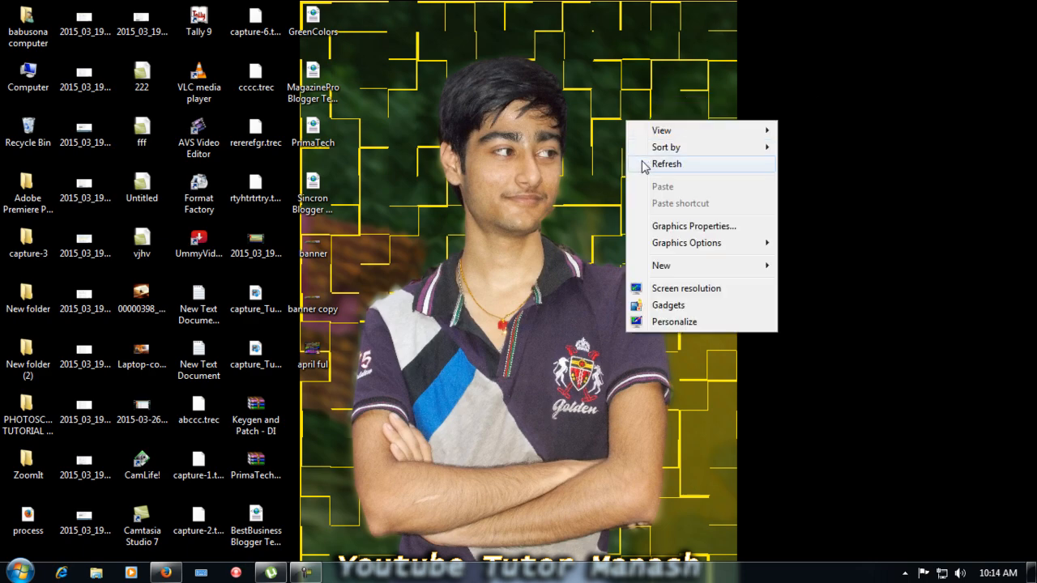
left_click(666, 163)
right_click(638, 102)
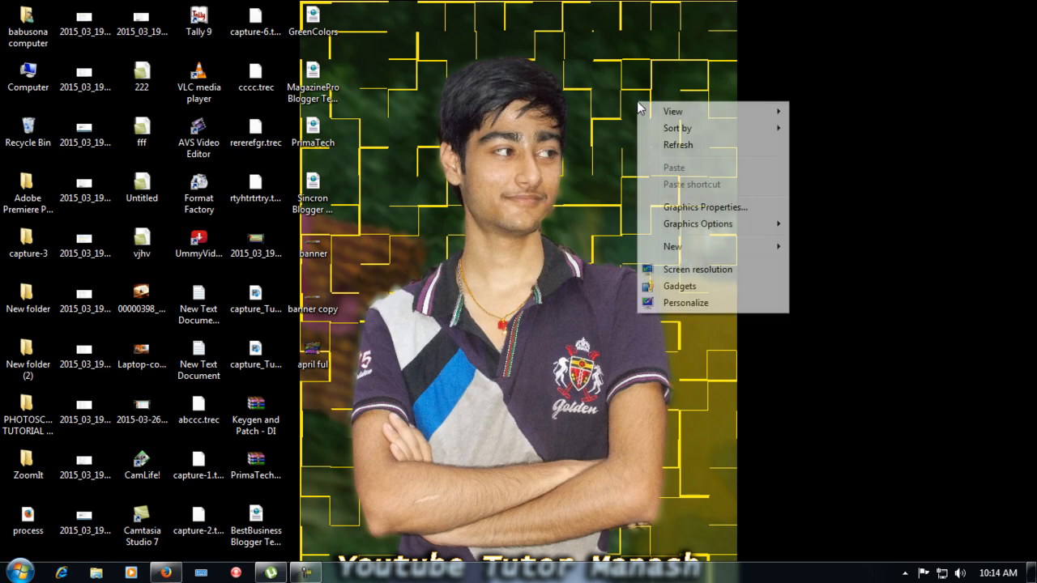
left_click(658, 144)
right_click(639, 111)
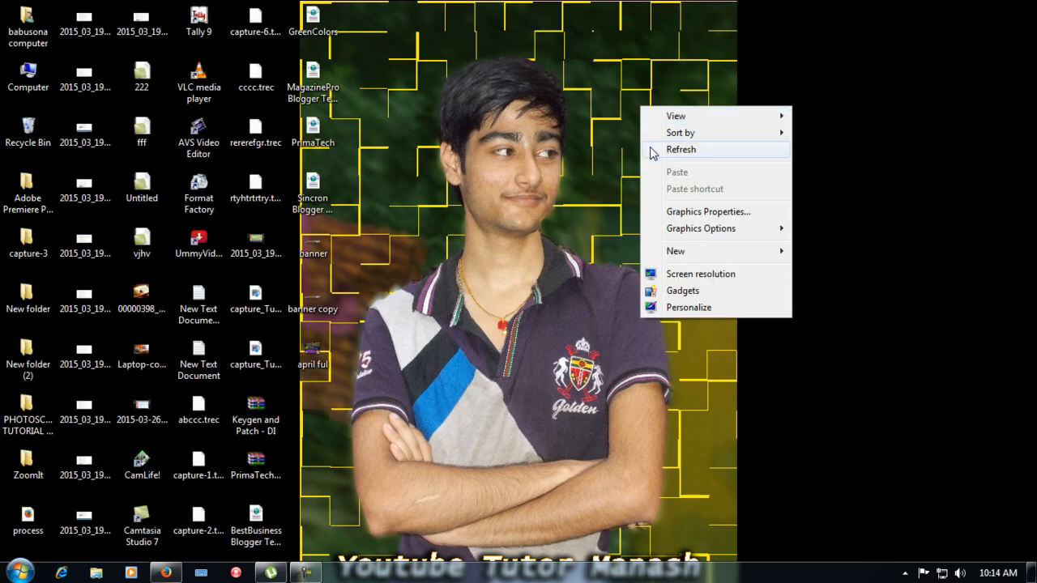
left_click(652, 153)
right_click(649, 91)
left_click(672, 137)
right_click(643, 91)
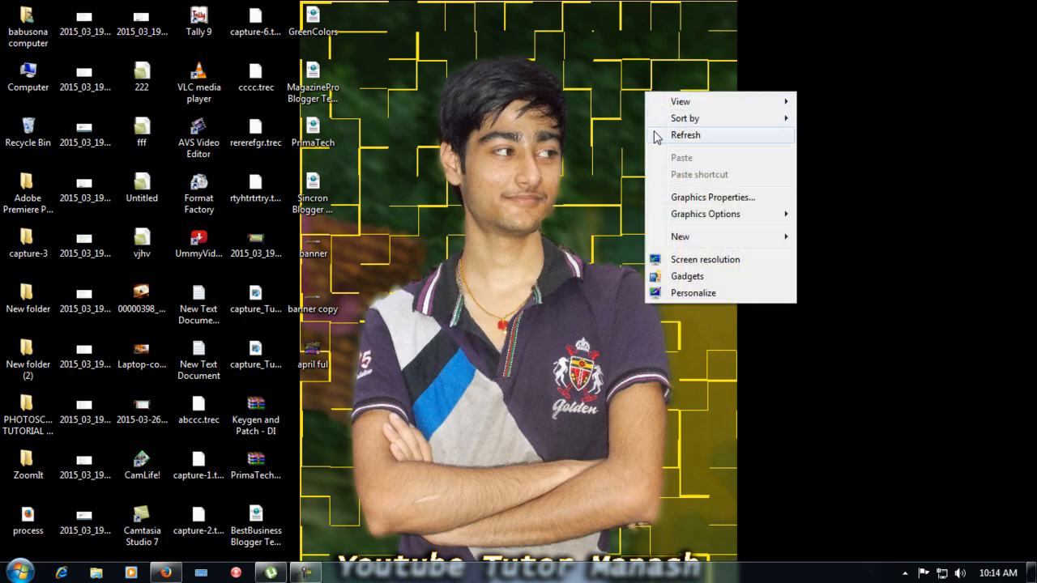
left_click(656, 136)
right_click(656, 103)
left_click(672, 147)
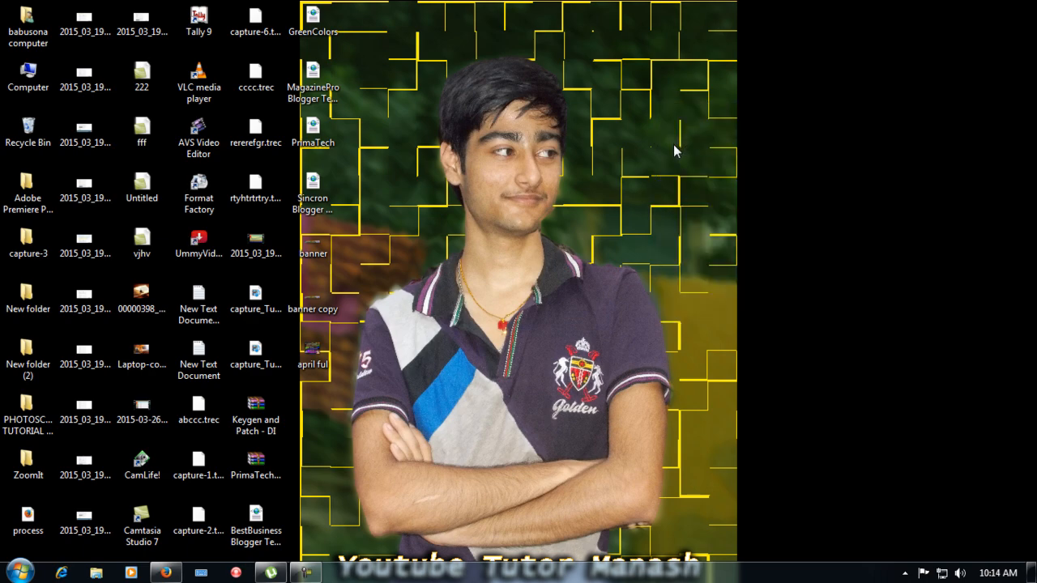
right_click(649, 113)
left_click(667, 155)
right_click(643, 90)
left_click(656, 133)
right_click(591, 68)
left_click(616, 110)
- Launch Firefox and load youtube.com via the address bar autocomplete
left_click(165, 572)
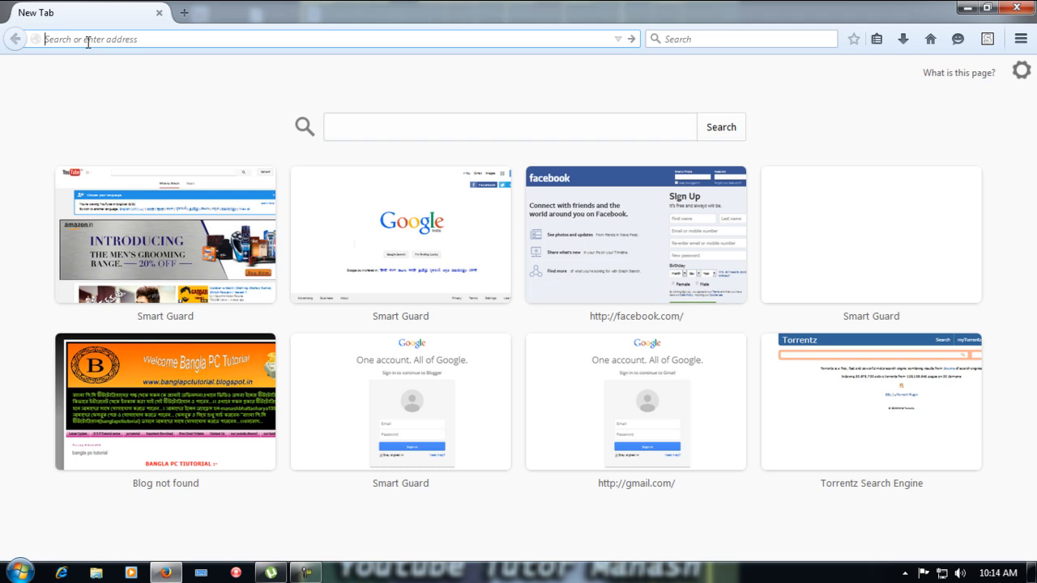
type("t")
key("BackSpace")
key("BackSpace")
type("youtube.com/")
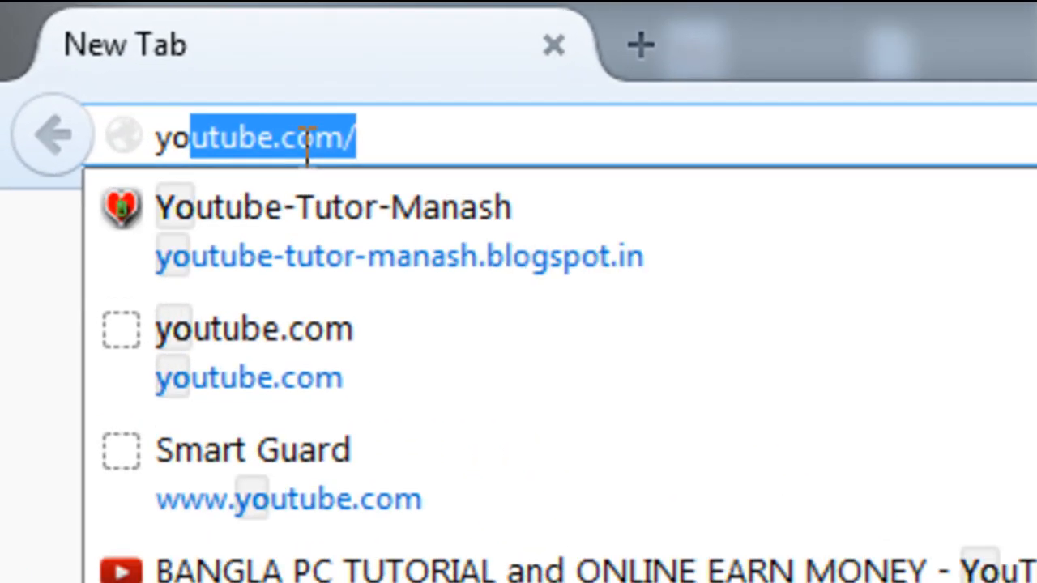
key("Return")
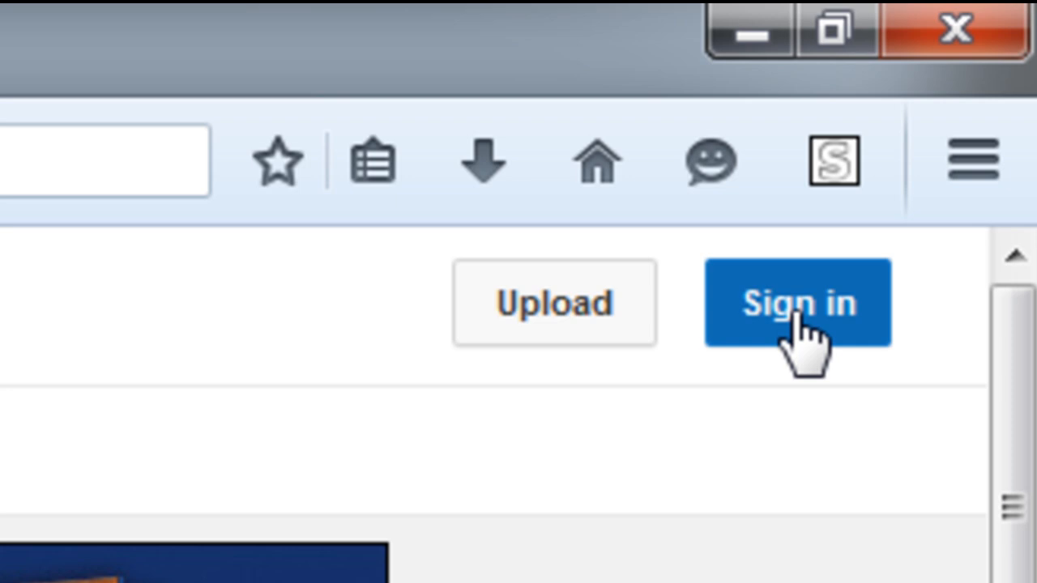
- Sign in to YouTube with the first listed Google account and its saved password
left_click(796, 316)
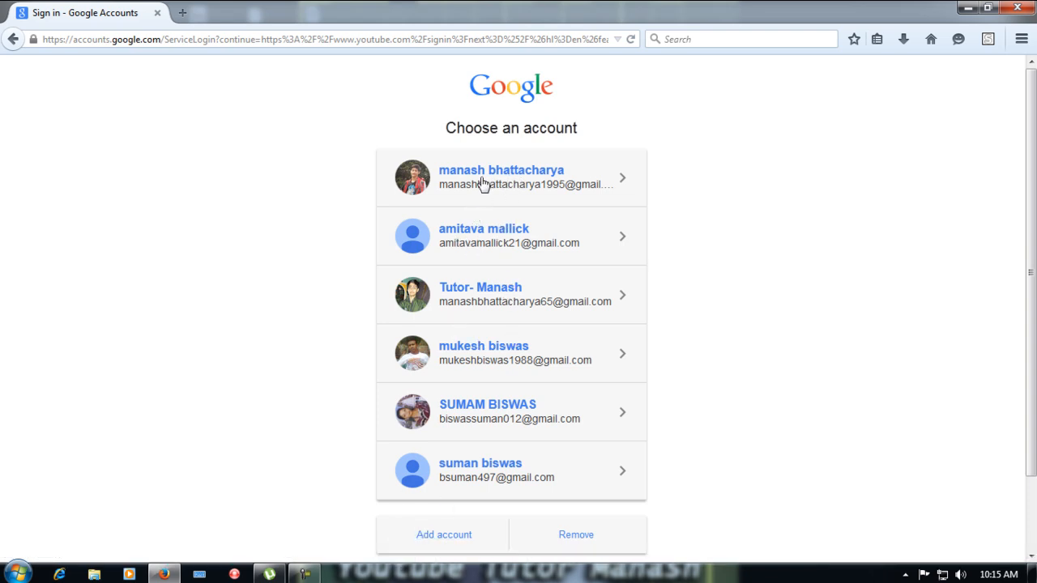
left_click(482, 185)
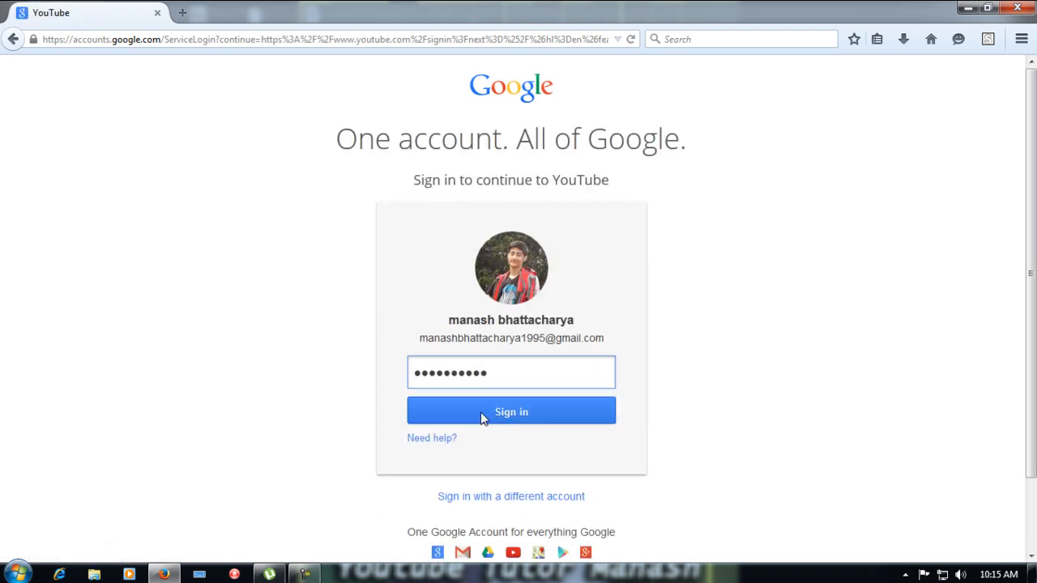
left_click(482, 415)
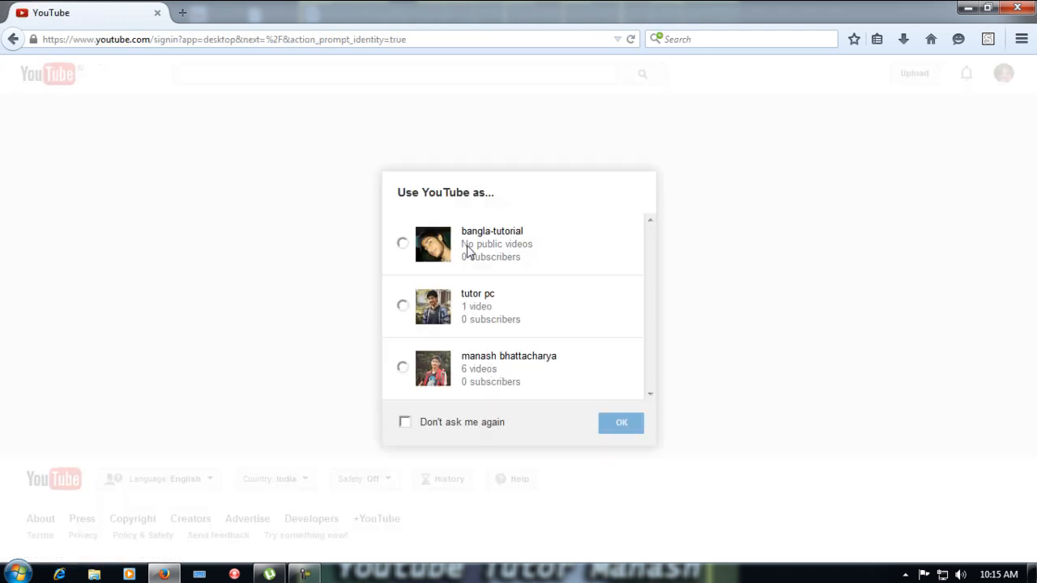
- Select the tutor pc channel in 'Use YouTube as...' and confirm with OK
left_click_drag(463, 235, 535, 234)
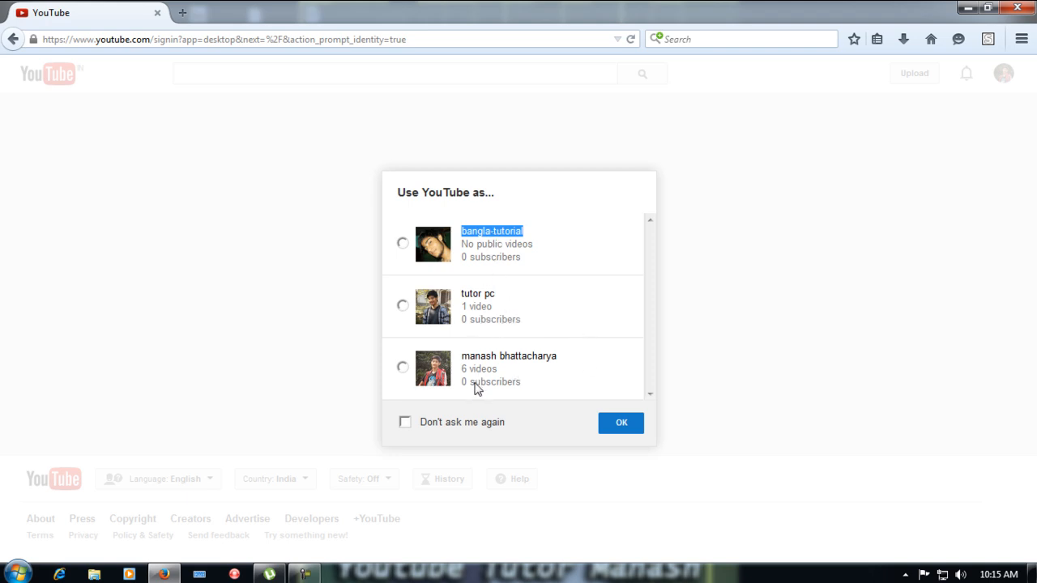
left_click_drag(462, 298, 508, 298)
left_click(511, 298)
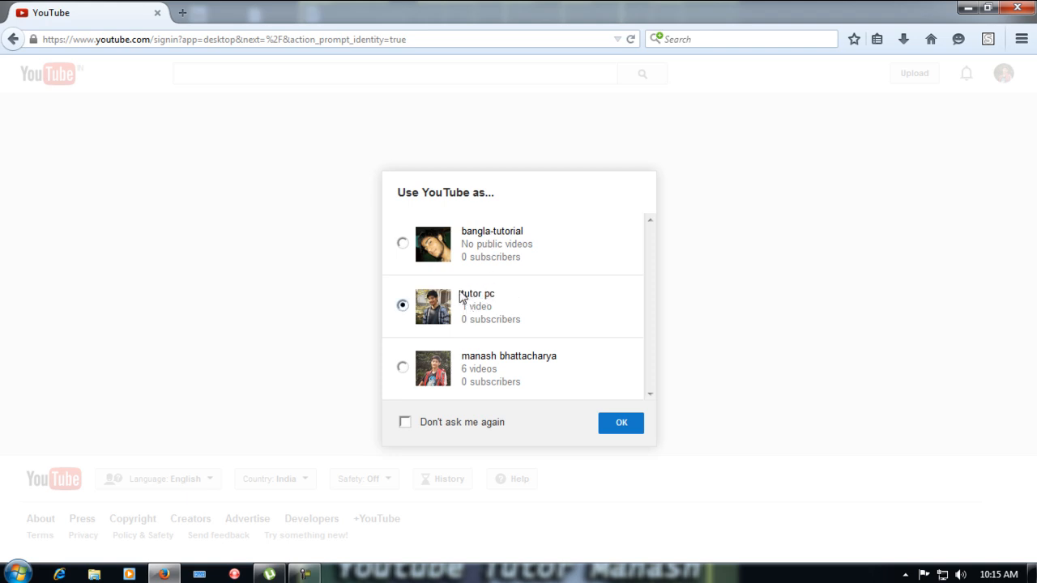
left_click_drag(461, 297, 510, 301)
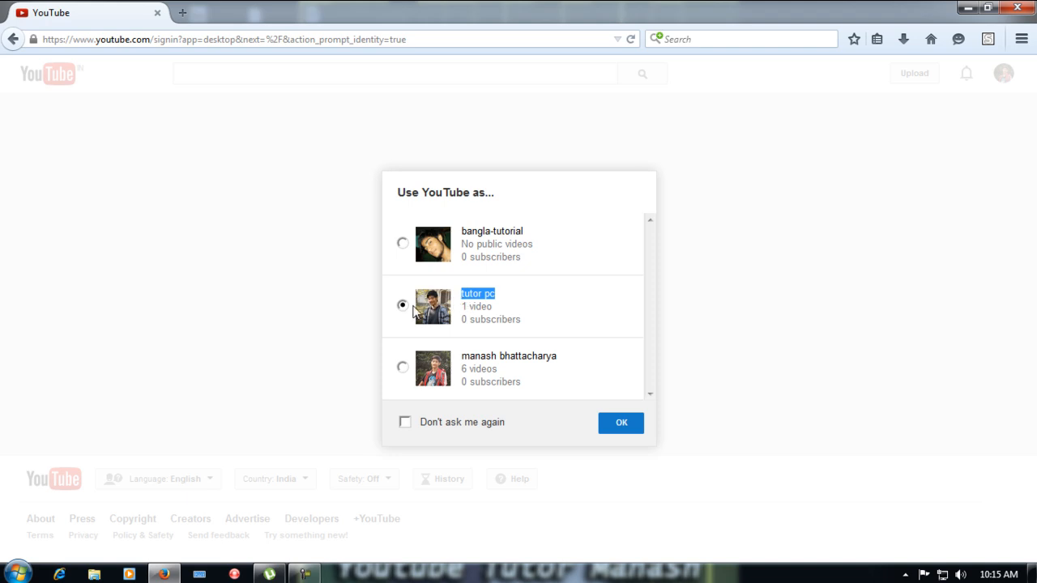
left_click(615, 427)
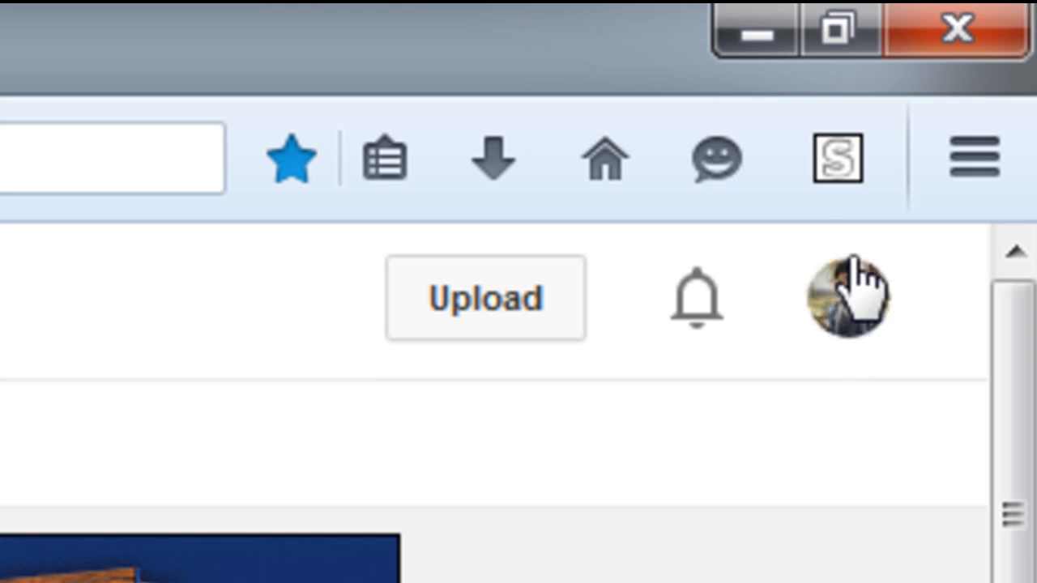
- Open Creator Studio from the account menu, dismiss the customization tip, and scroll the dashboard
left_click(852, 320)
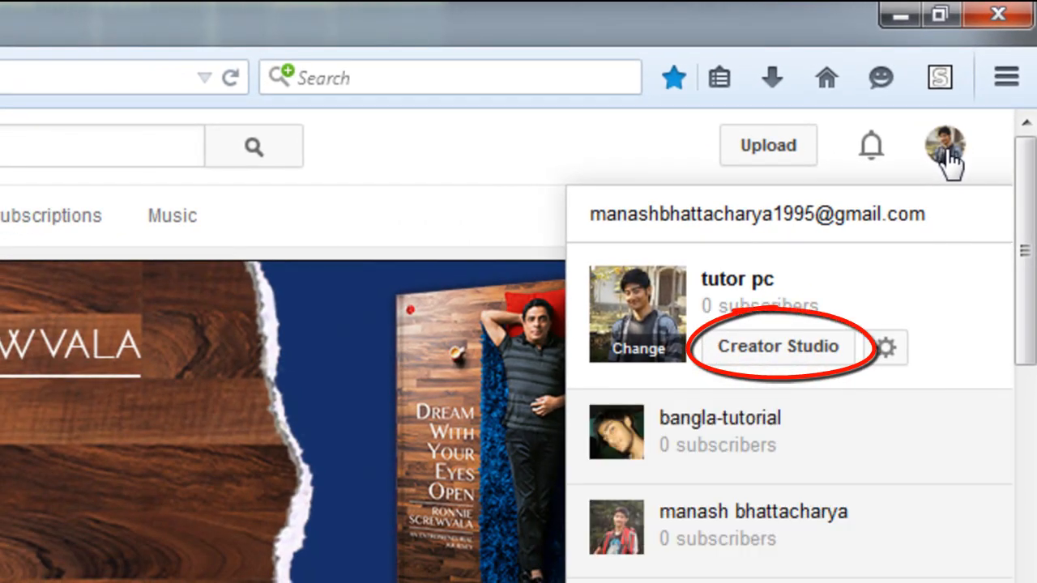
left_click(752, 359)
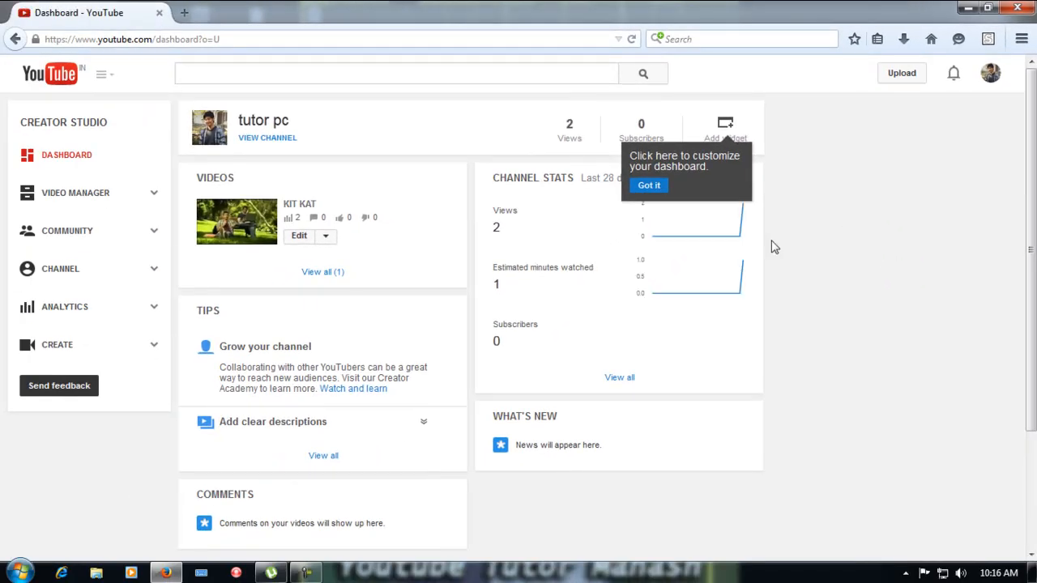
left_click(648, 185)
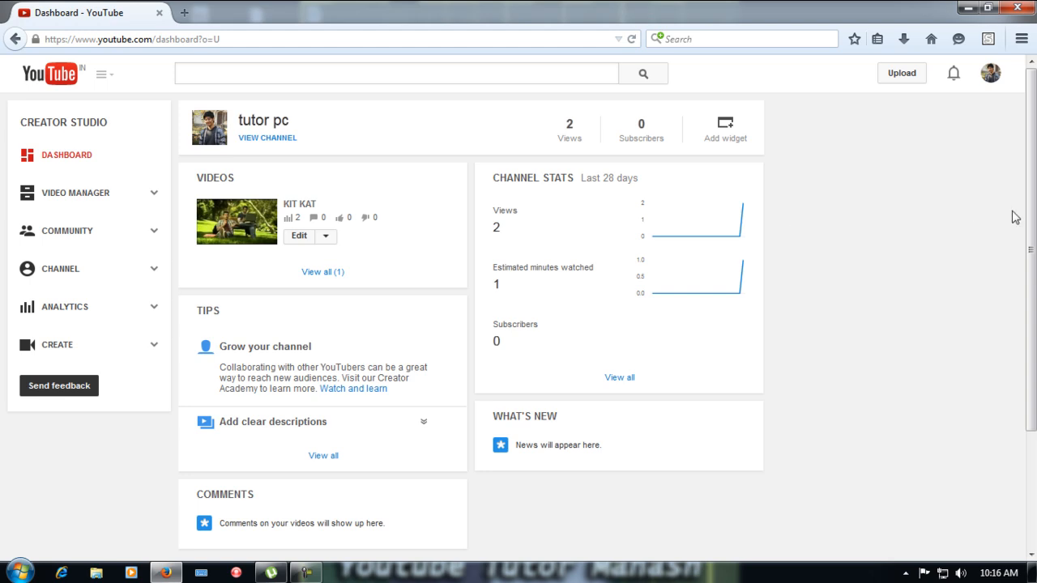
mouse_move(1034, 221)
left_mouse_down()
mouse_move(1034, 339)
mouse_move(1034, 222)
left_mouse_up()
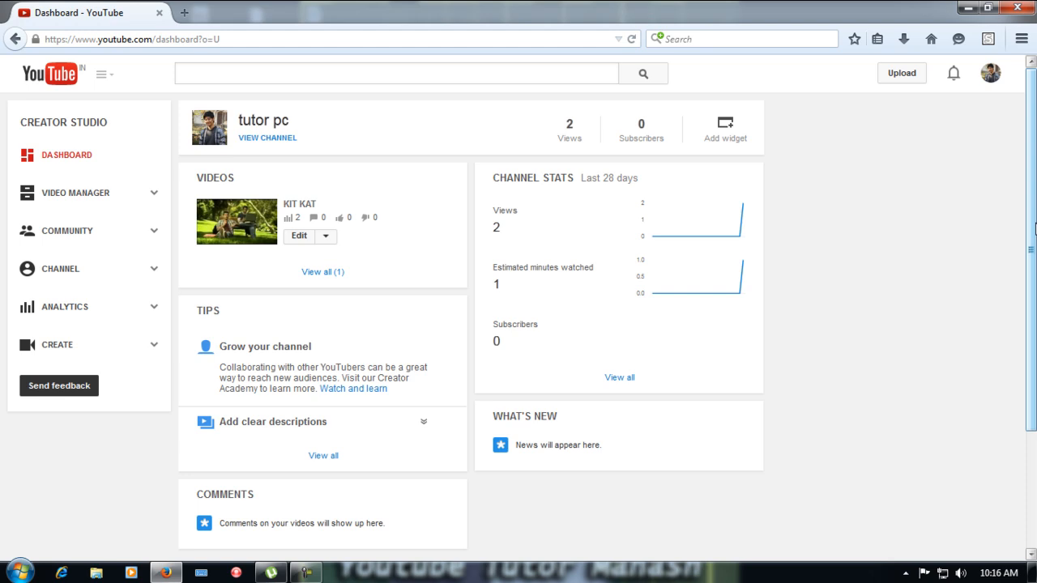
scroll(1034, 230, "down", 3)
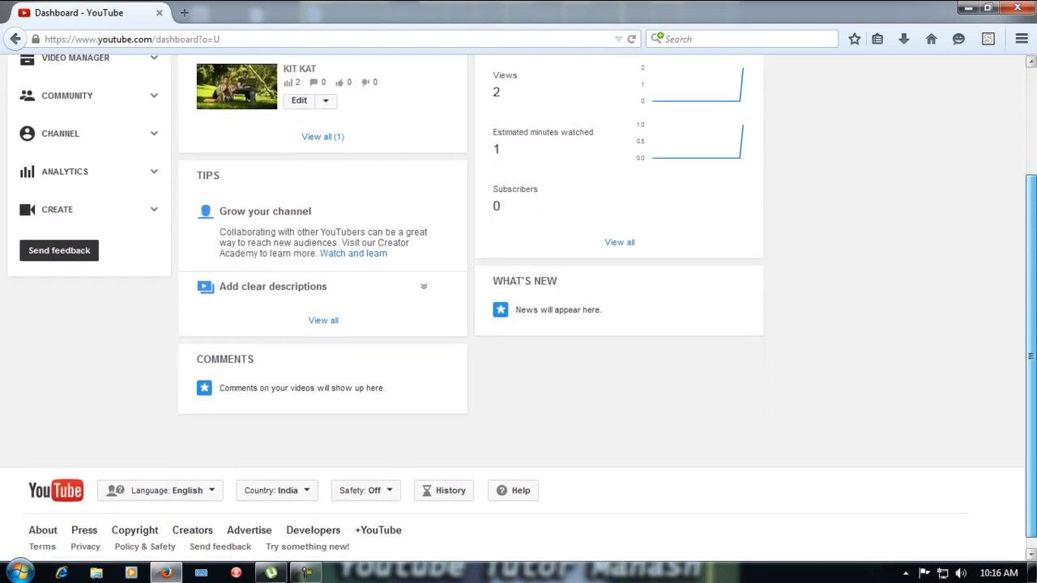
scroll(518, 307, "up", 3)
- From Status and features, try enabling Monetization, go back, then choose Verify for tutor pc
left_click(58, 269)
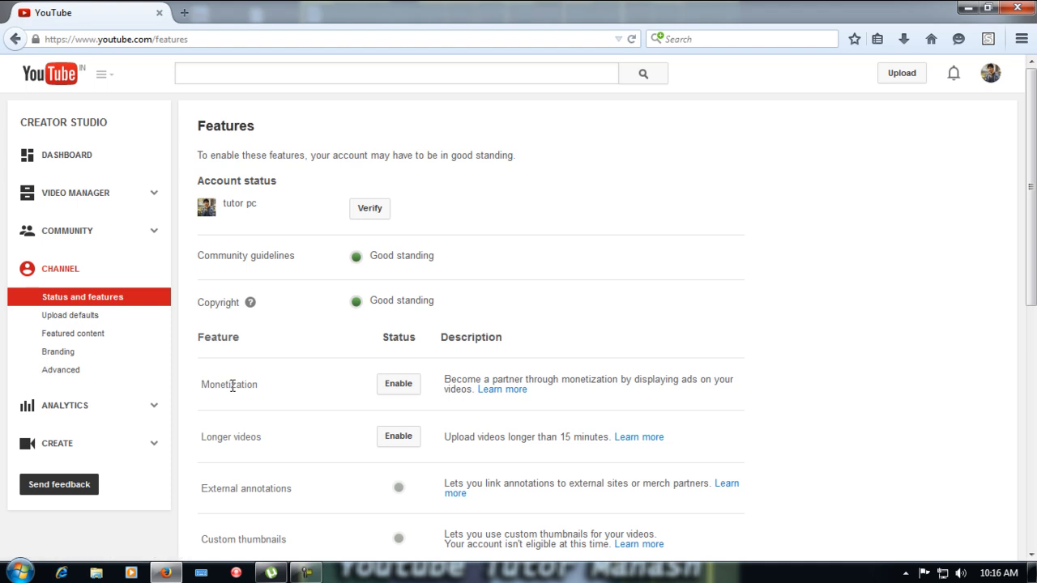
left_click_drag(262, 390, 193, 392)
left_click_drag(264, 389, 203, 382)
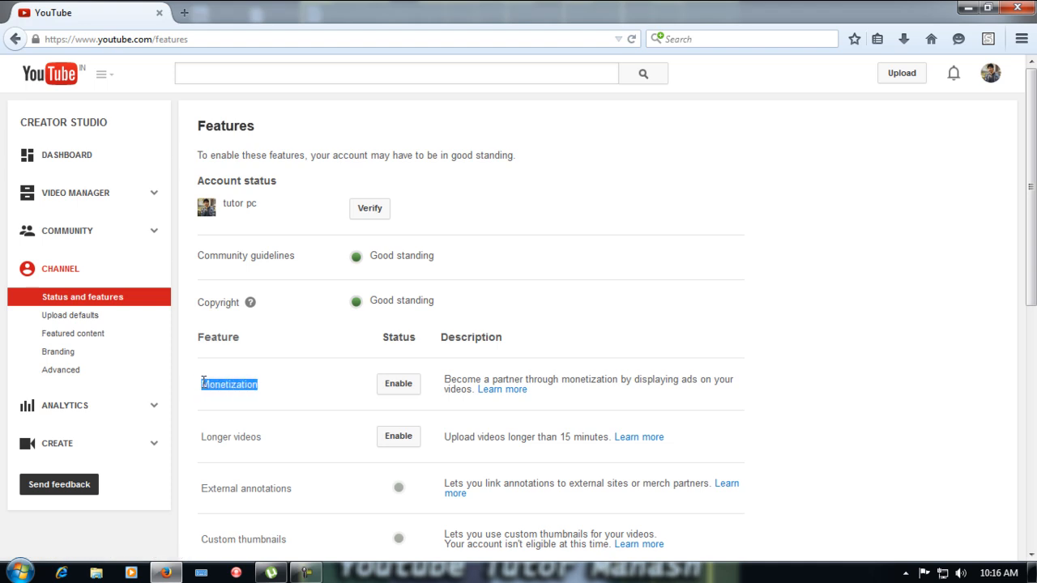
left_click(399, 387)
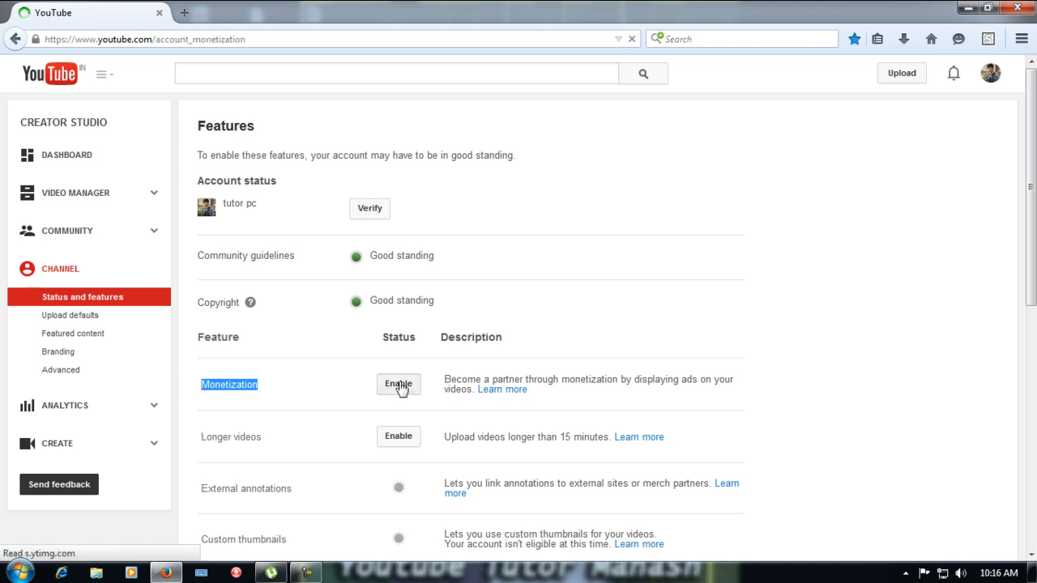
left_click(15, 38)
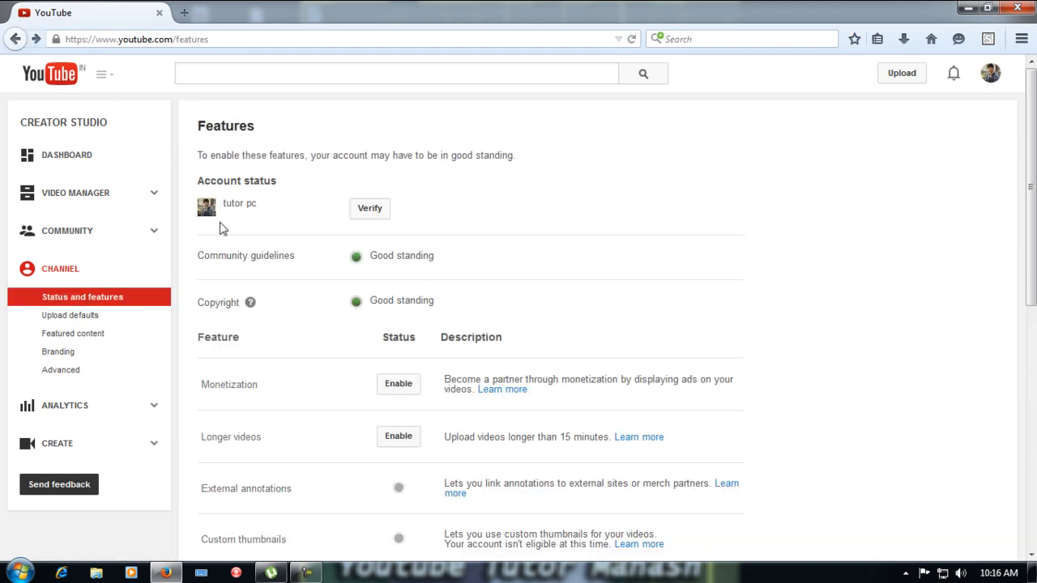
left_click_drag(252, 207, 222, 211)
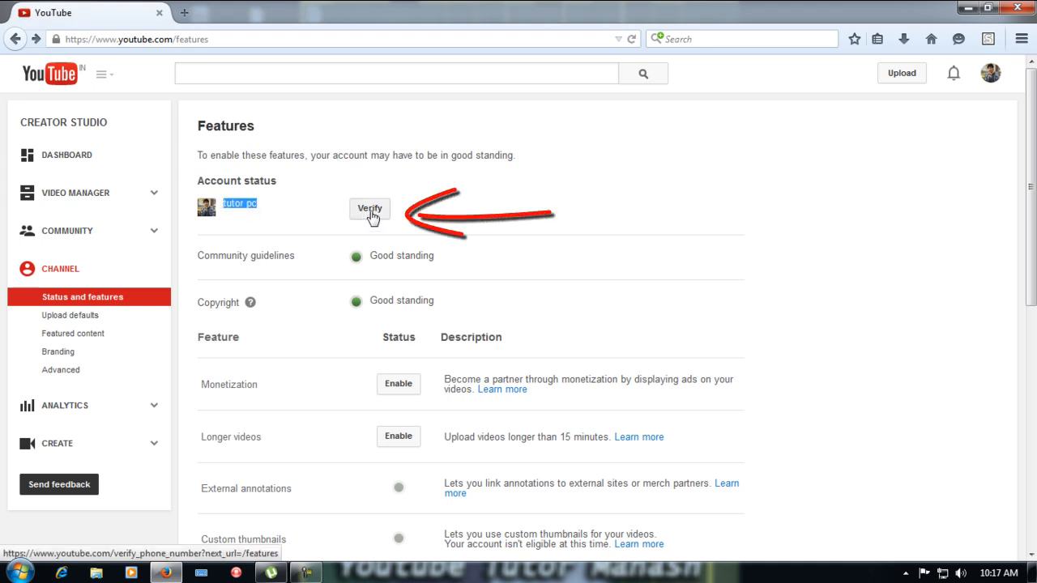
left_click(372, 217)
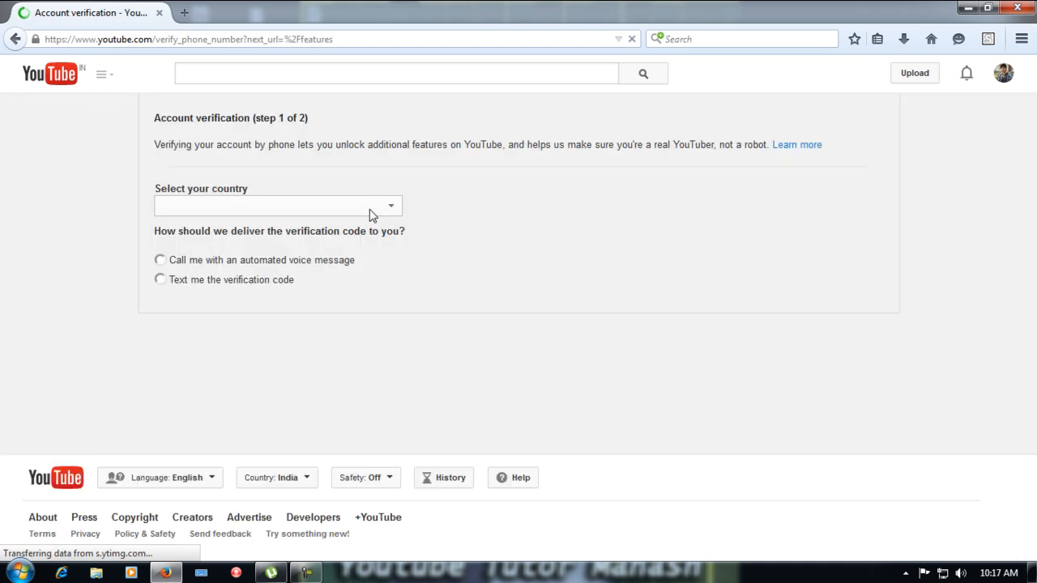
- Keep India as the country and choose to receive the code by text message
left_click(291, 212)
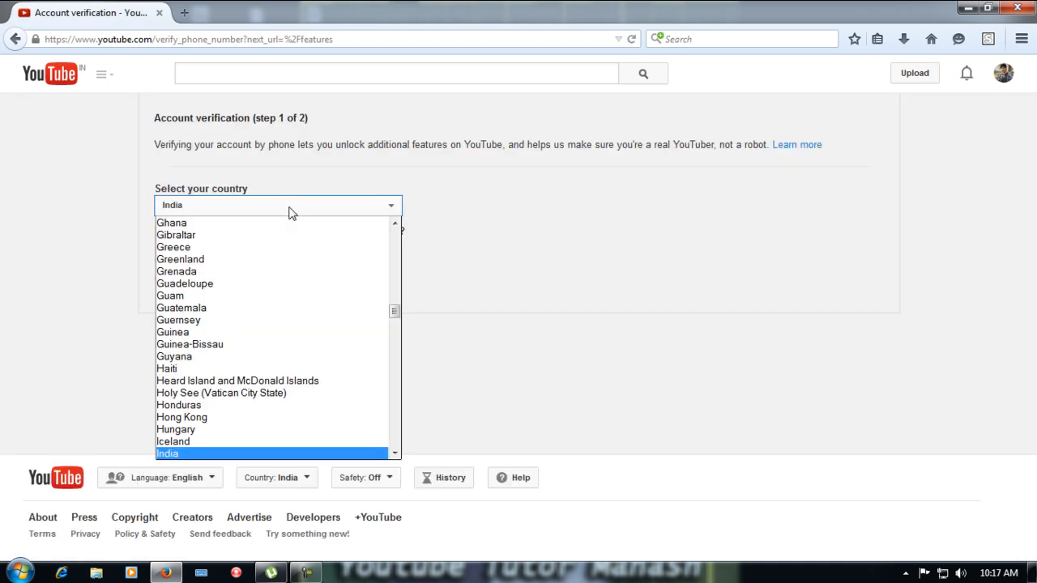
left_click(508, 236)
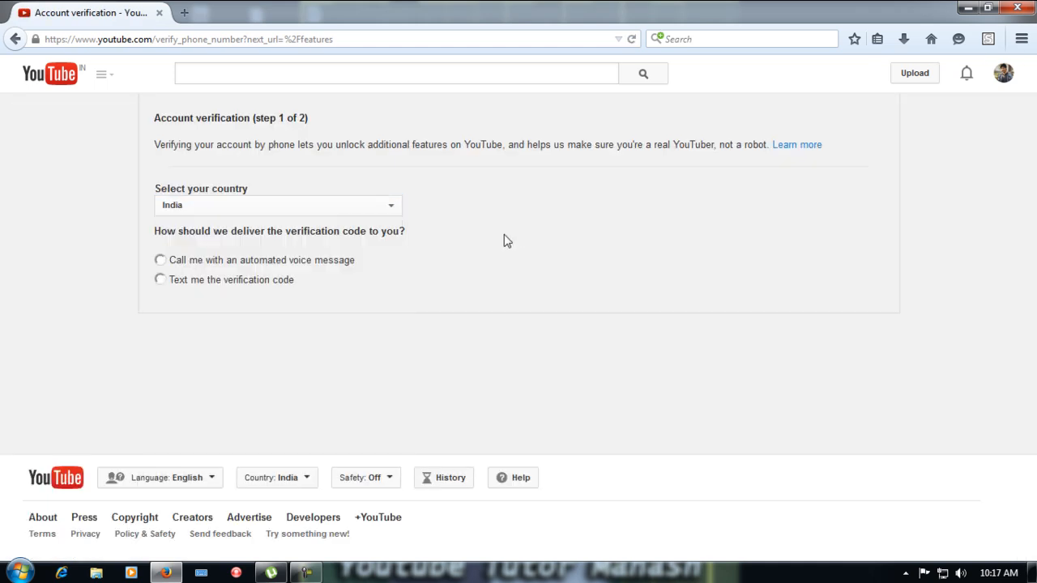
left_click(161, 280)
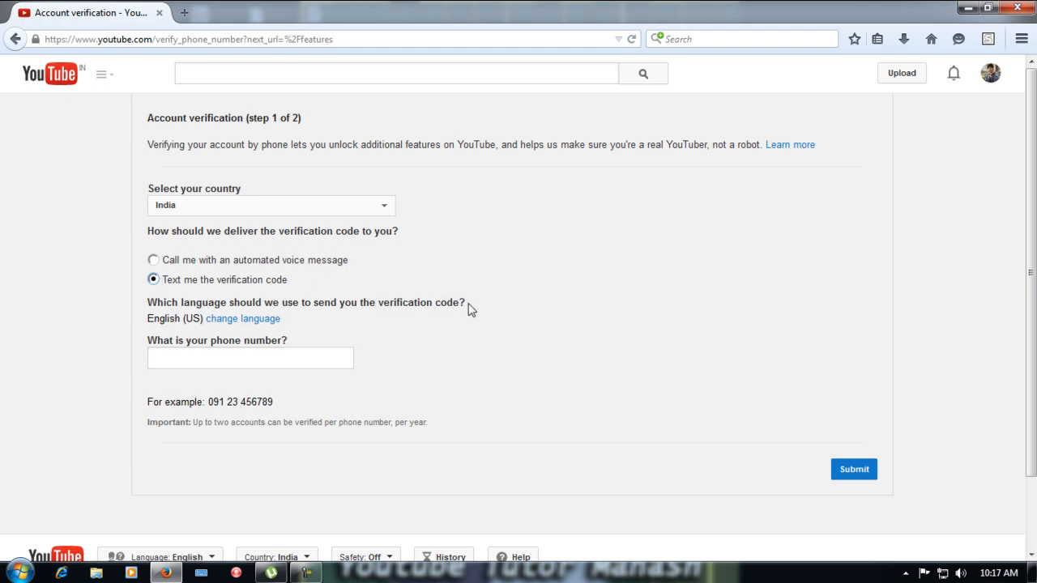
left_click_drag(466, 303, 314, 303)
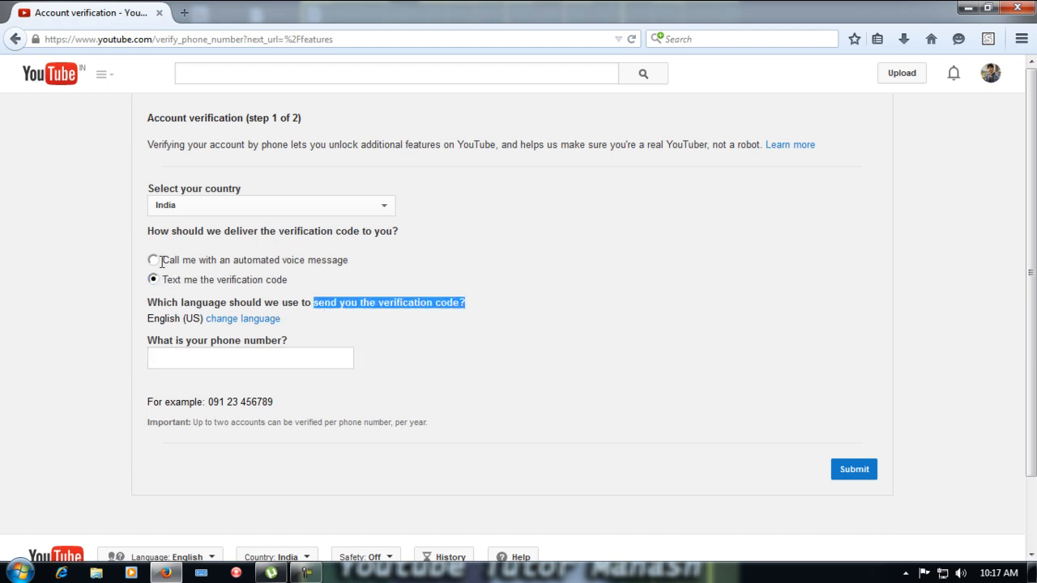
left_click_drag(160, 267, 363, 268)
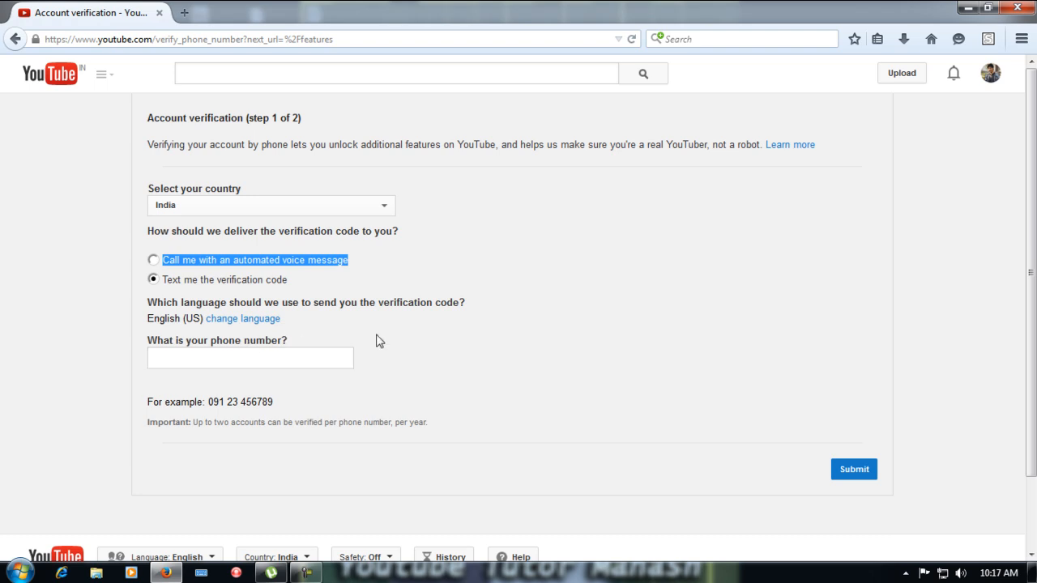
- Enter the phone number and submit it for verification
left_click(284, 357)
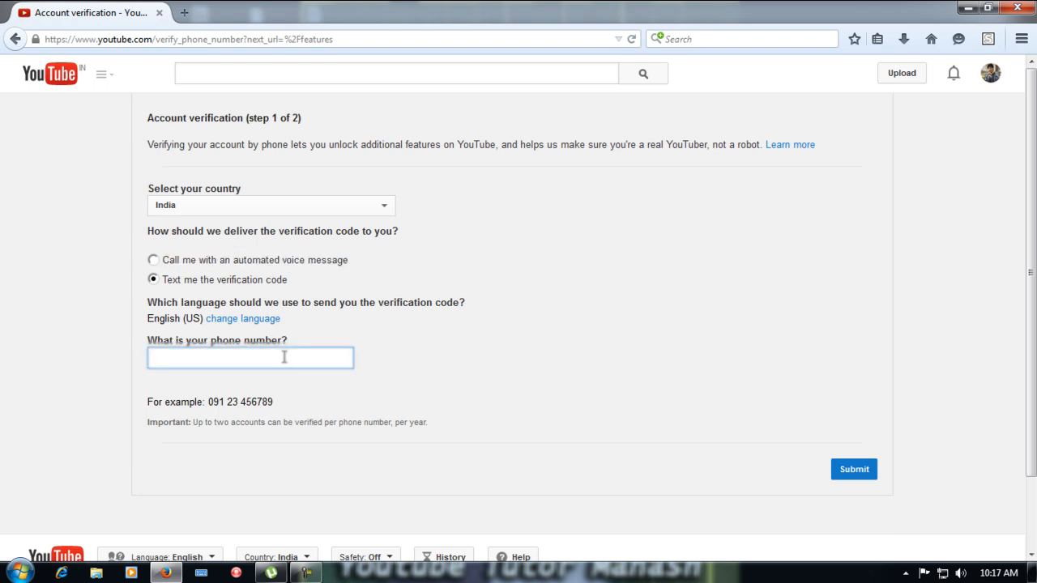
type("*****")
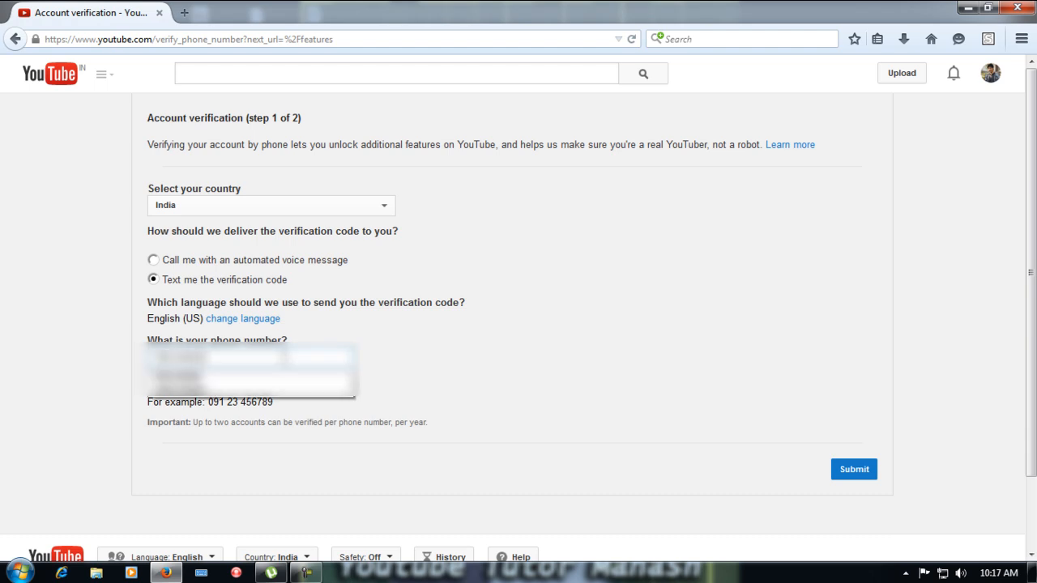
left_click(174, 379)
left_click(850, 473)
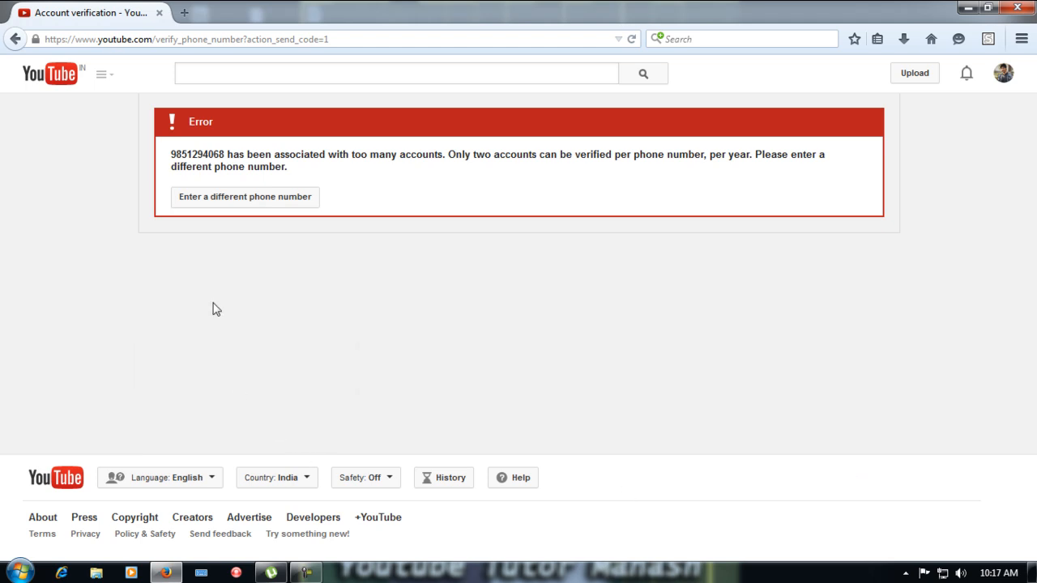
- Go back from the error, choose text message, and submit a different phone number
left_click_drag(331, 159, 298, 183)
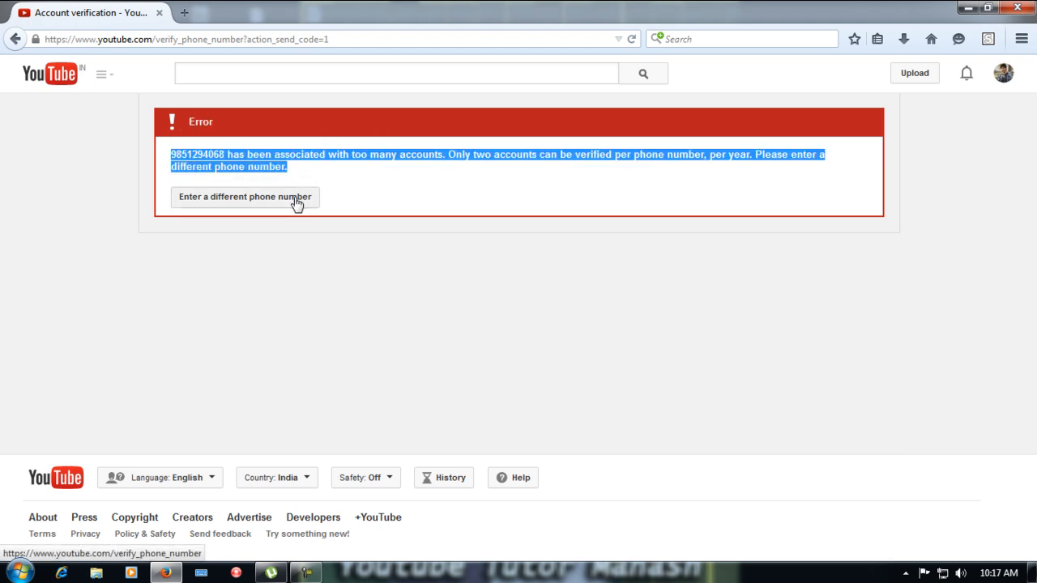
left_click(297, 203)
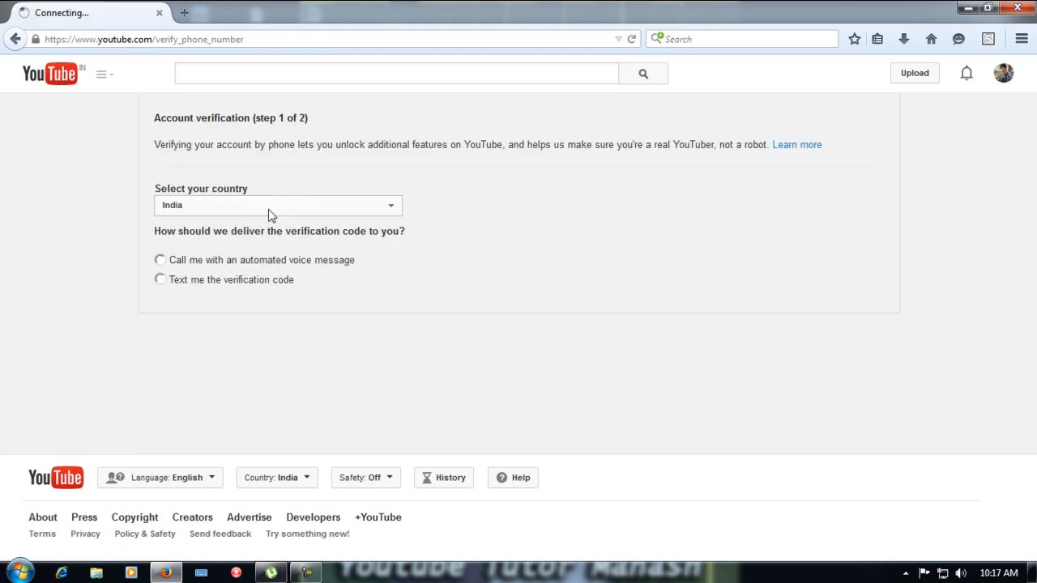
left_click(161, 280)
left_click(162, 358)
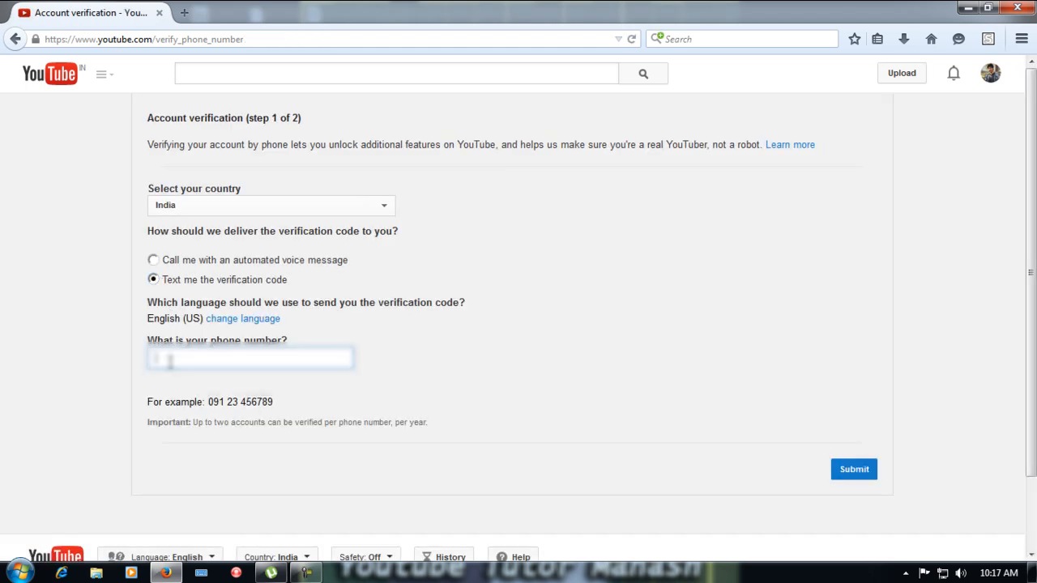
type("***")
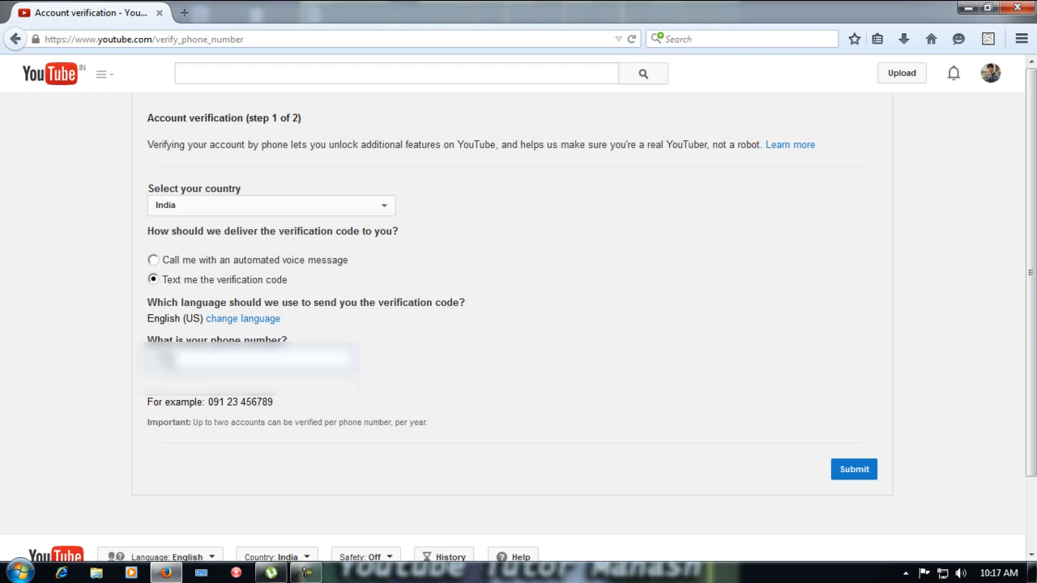
type("**")
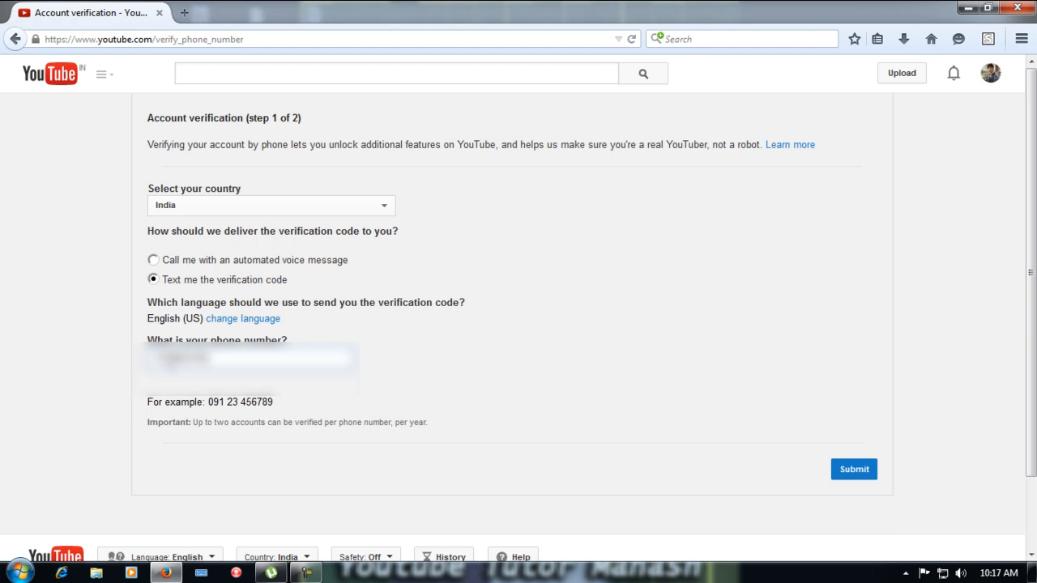
left_click(850, 472)
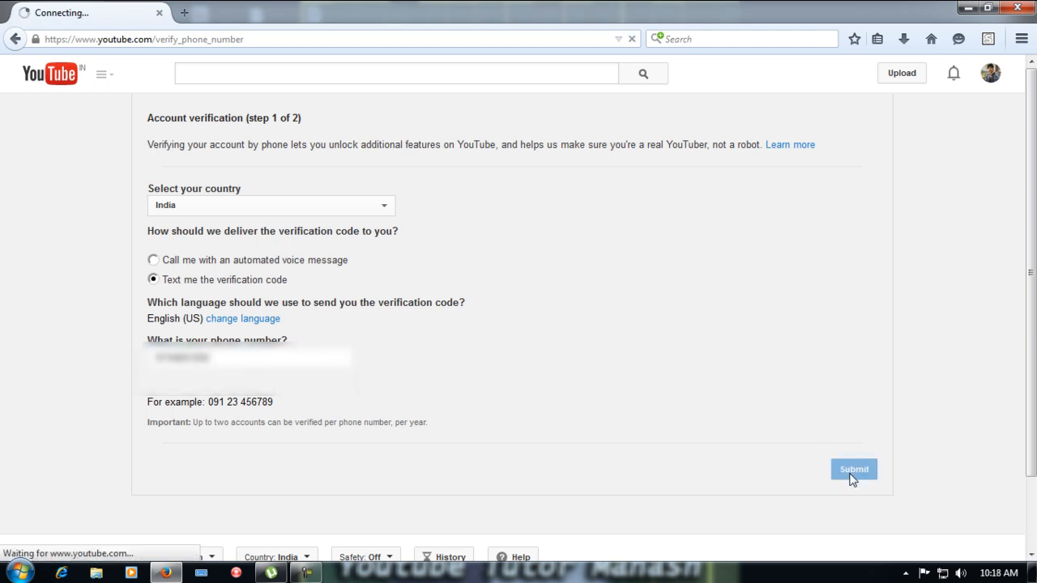
left_click(199, 209)
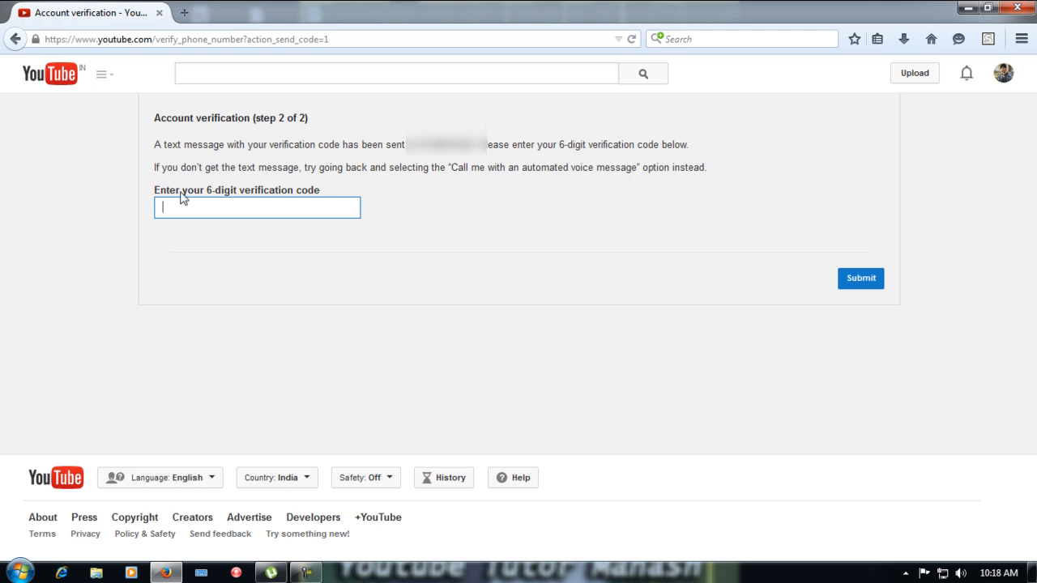
- Enter and submit the texted verification code, then continue to the features page
left_click(166, 207)
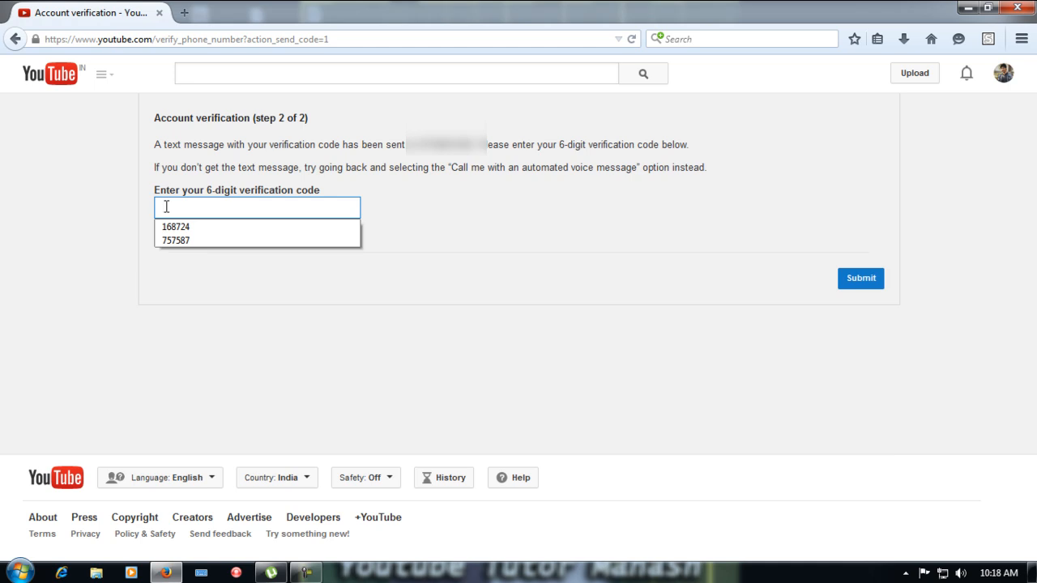
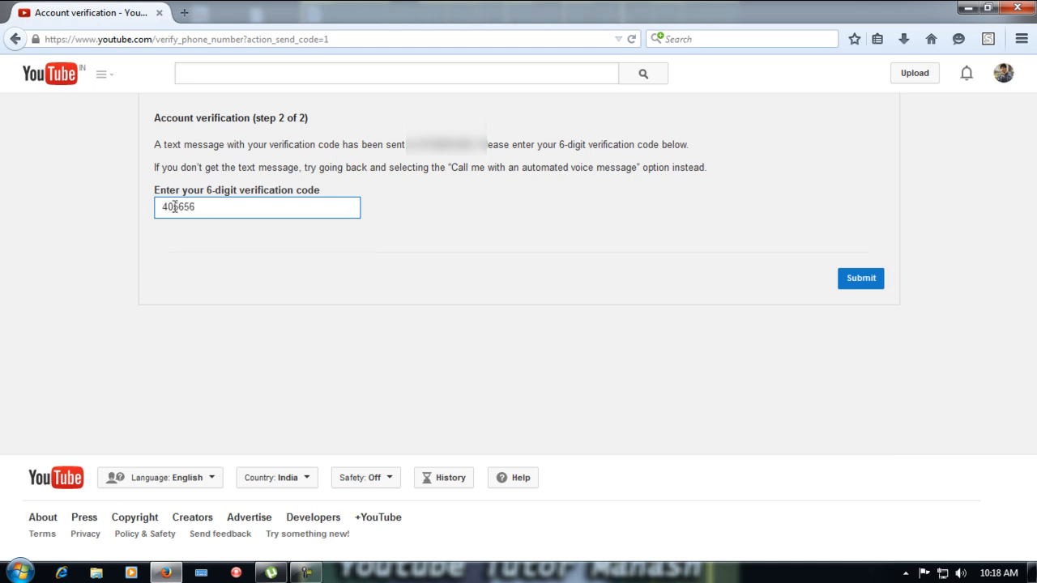
left_click(861, 285)
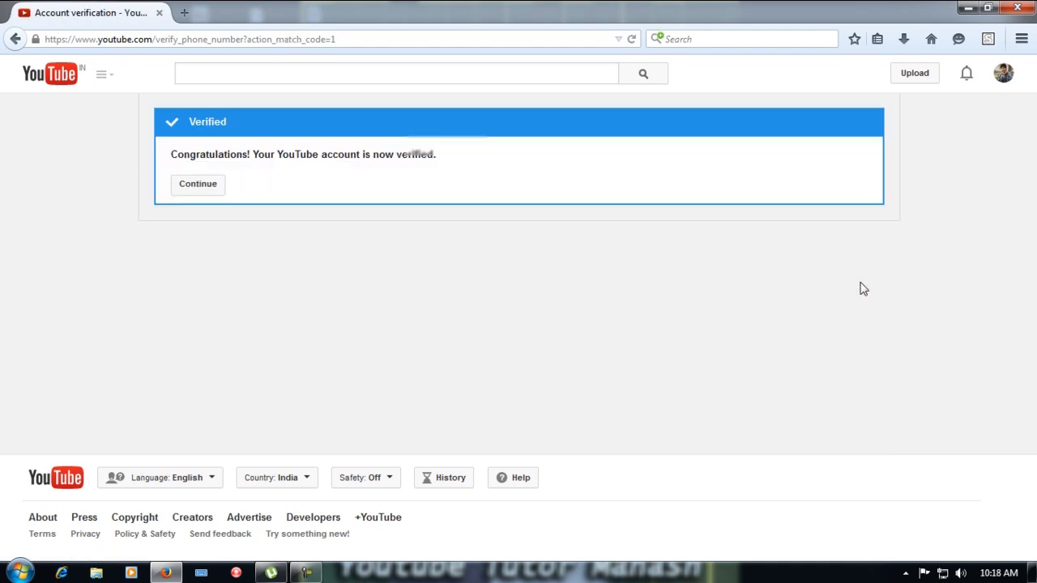
left_click_drag(186, 155, 435, 155)
left_click(184, 188)
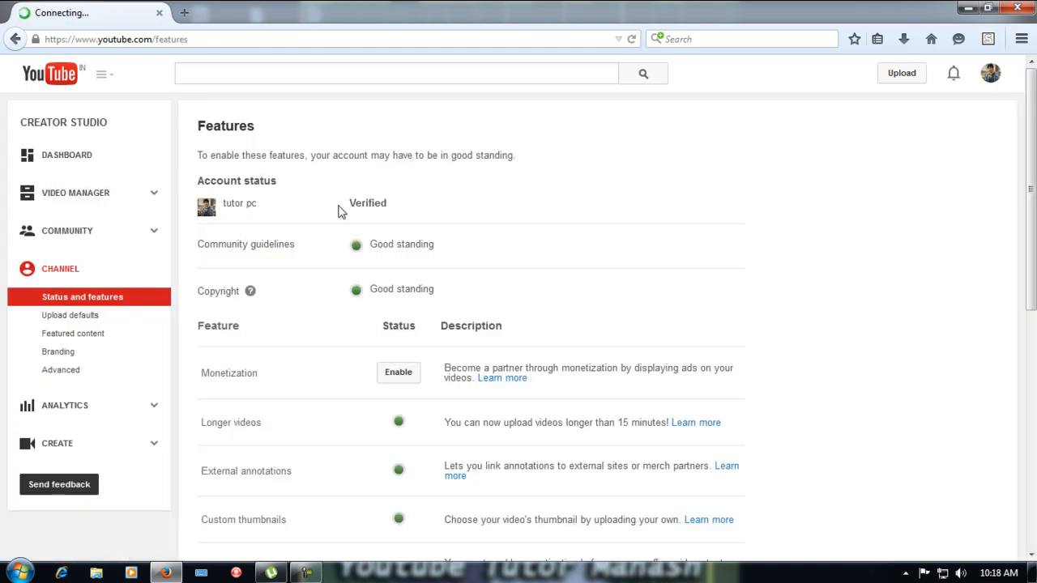
left_click_drag(349, 202, 398, 206)
left_click(398, 206)
left_click_drag(349, 209, 405, 208)
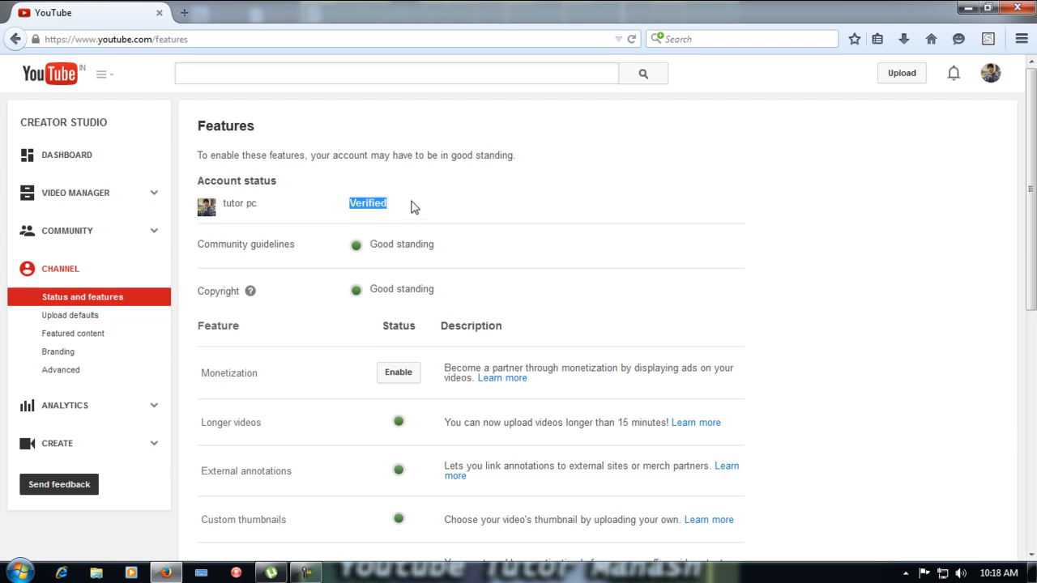
scroll(419, 240, "down", 4)
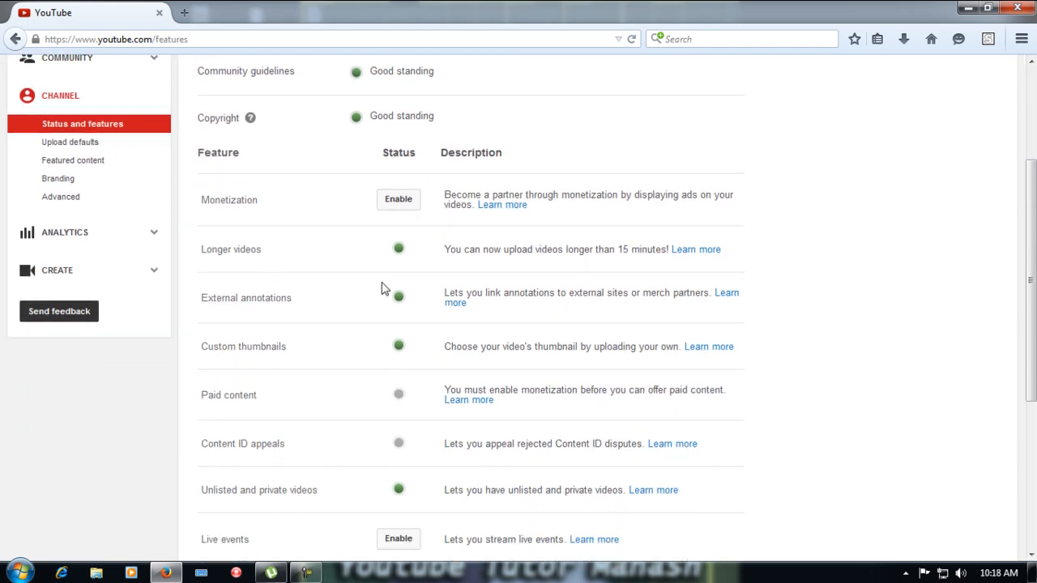
scroll(383, 289, "up", 4)
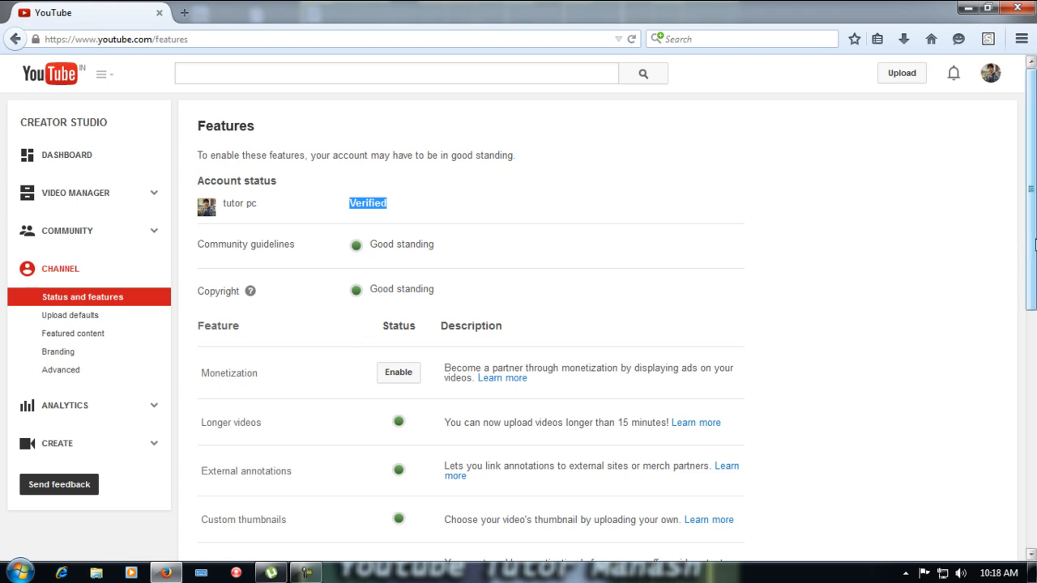
mouse_move(1035, 243)
left_mouse_down()
mouse_move(1035, 357)
mouse_move(1034, 243)
left_mouse_up()
left_click_drag(1035, 188, 1034, 220)
left_click_drag(296, 322, 188, 323)
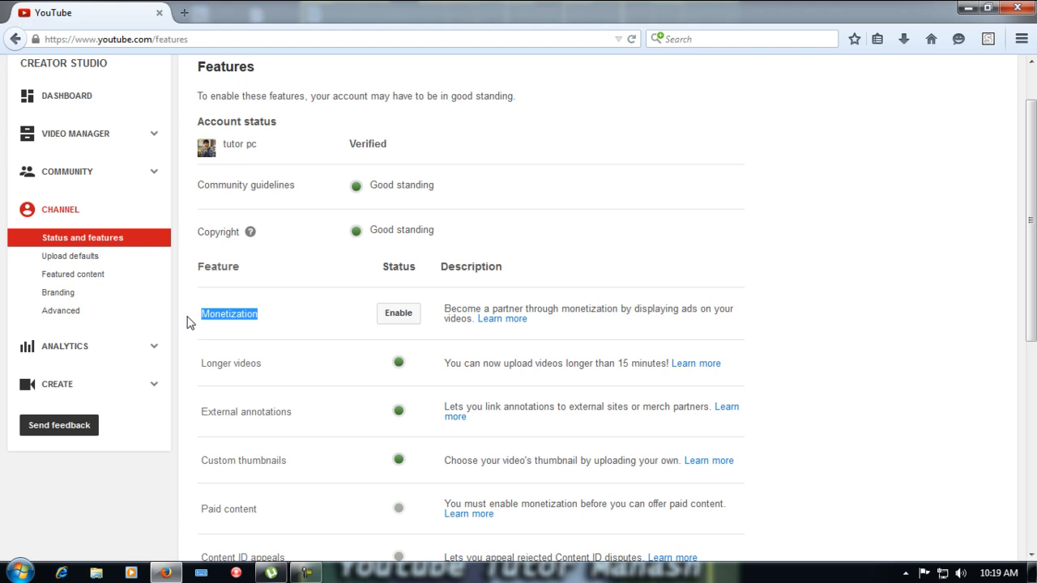
left_click(261, 322)
left_click_drag(261, 322, 194, 321)
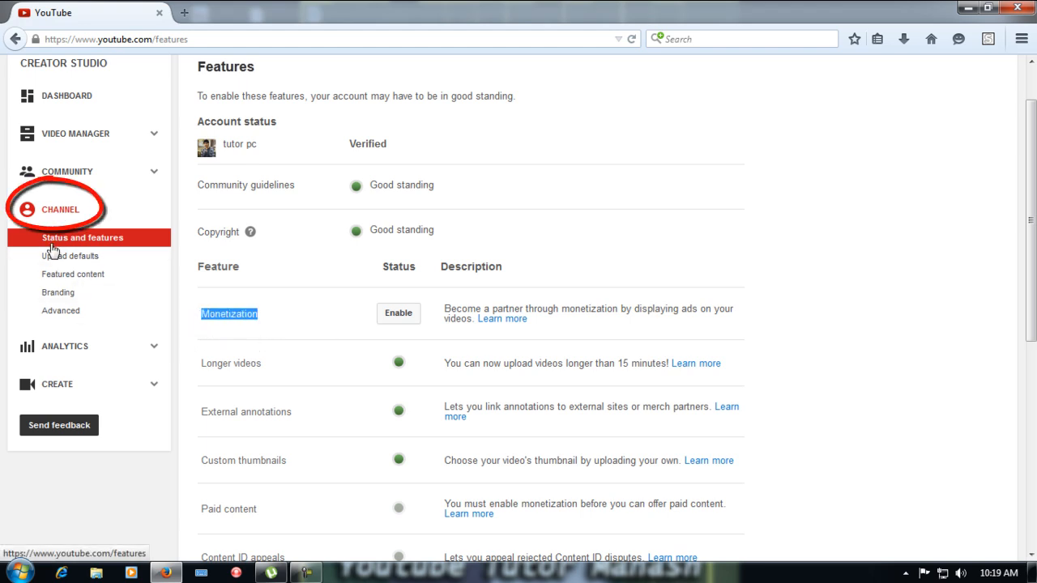
left_click_drag(266, 317, 195, 323)
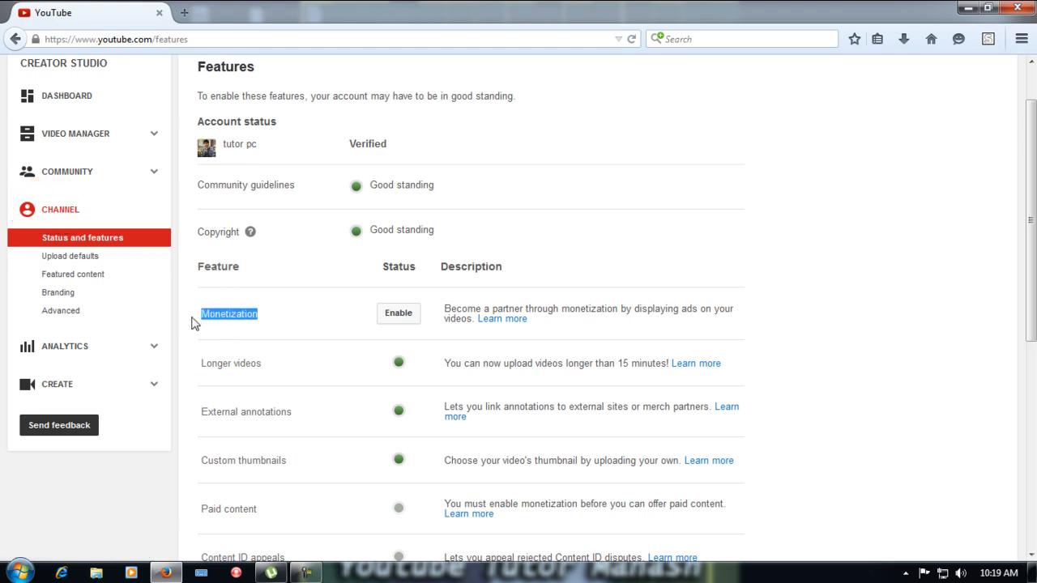
- Enable the account for monetization, tick all three agreement checkboxes, and accept
left_click(408, 317)
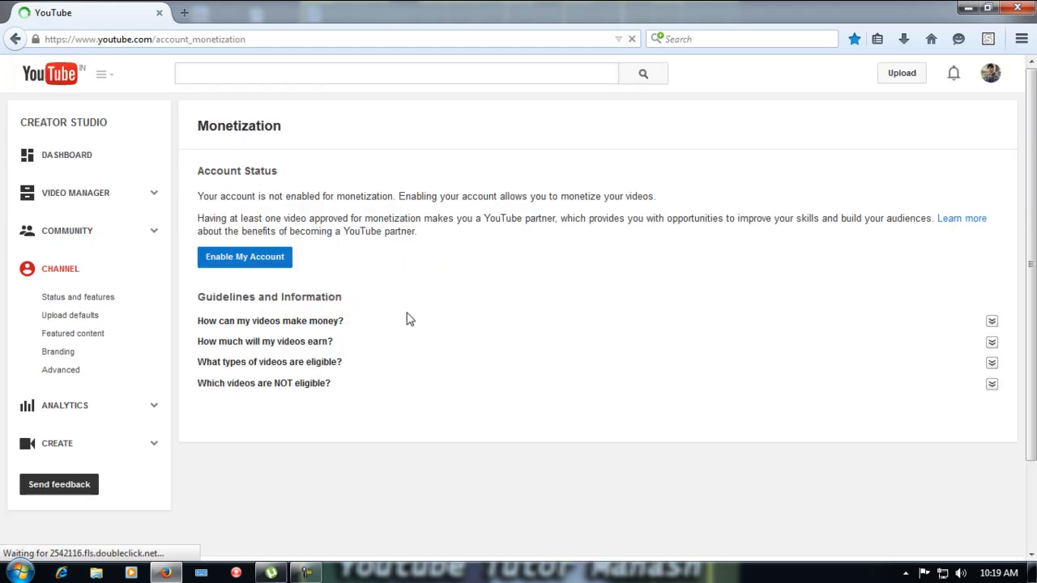
left_click(248, 263)
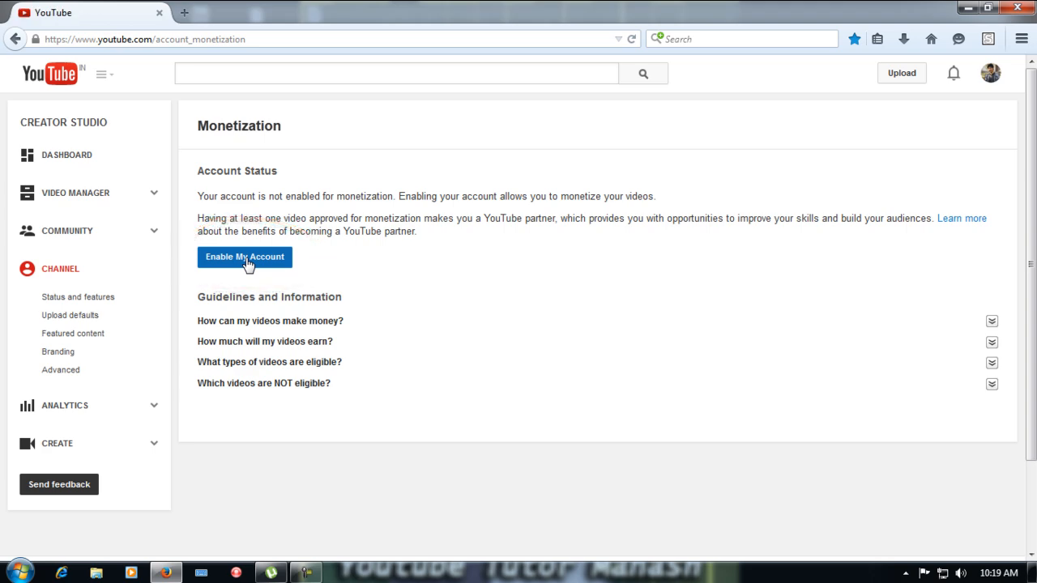
left_click(248, 263)
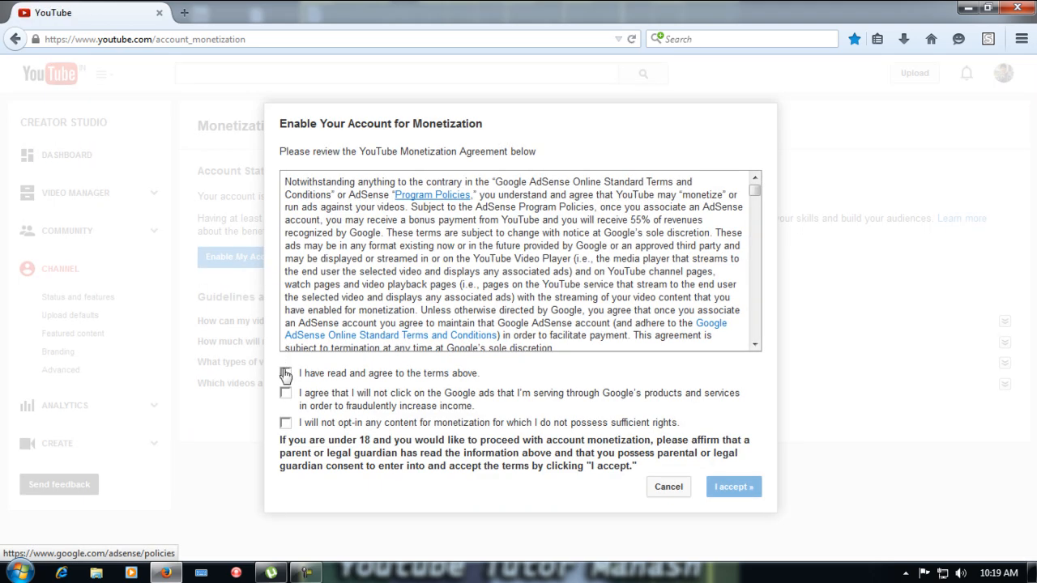
left_click(285, 374)
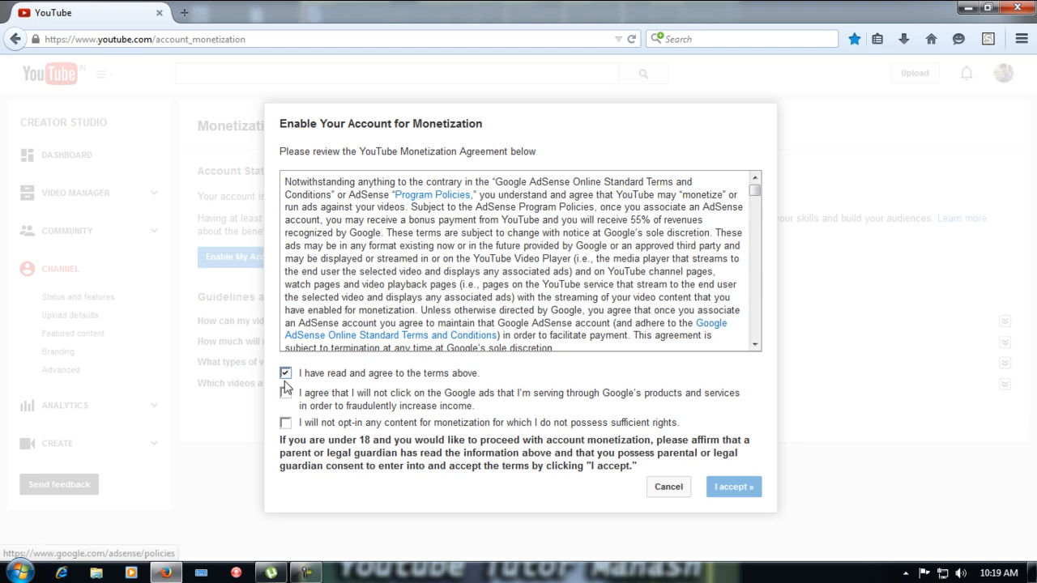
left_click(287, 395)
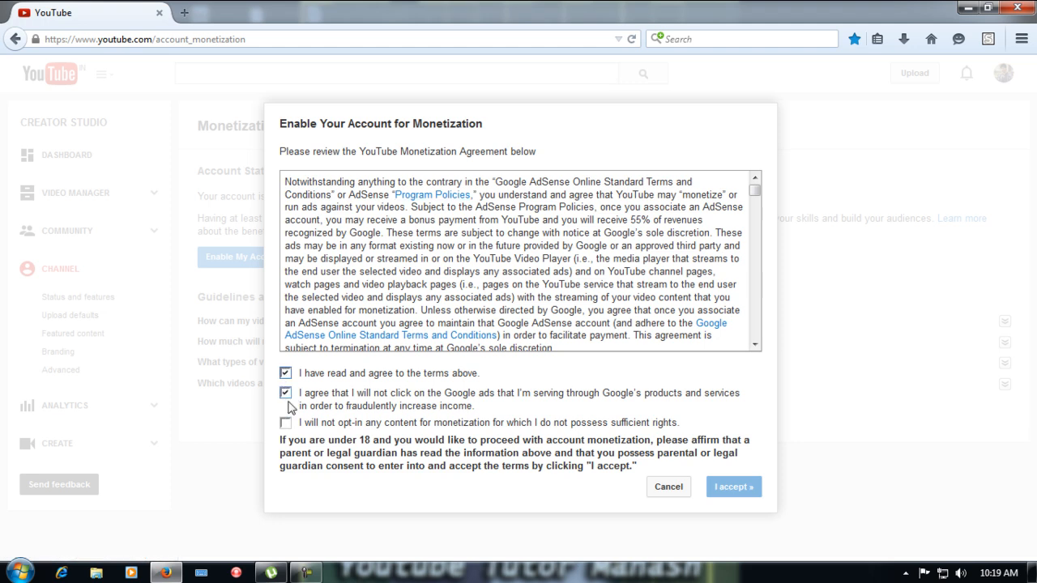
left_click(285, 422)
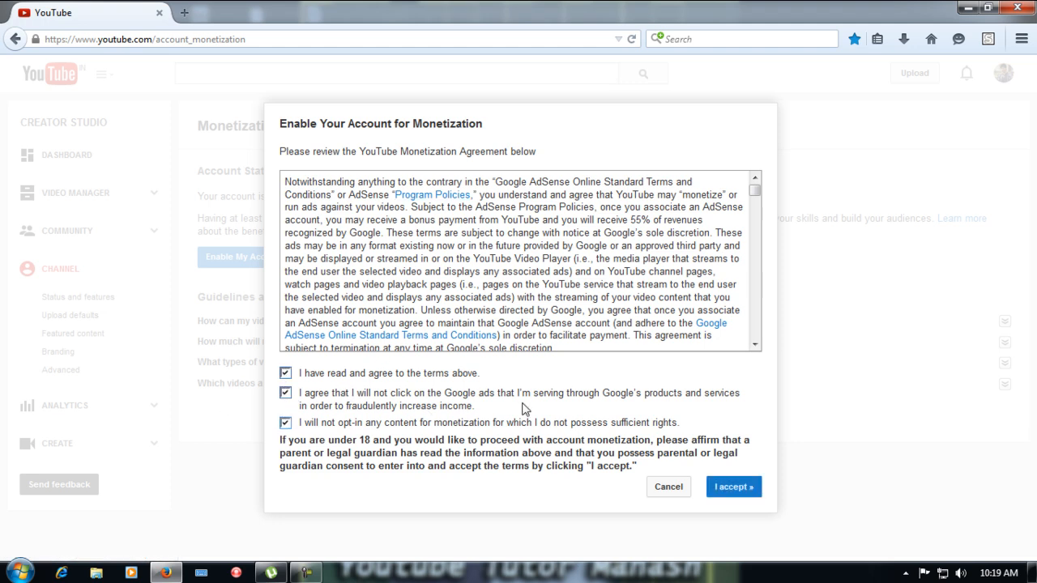
left_click(731, 486)
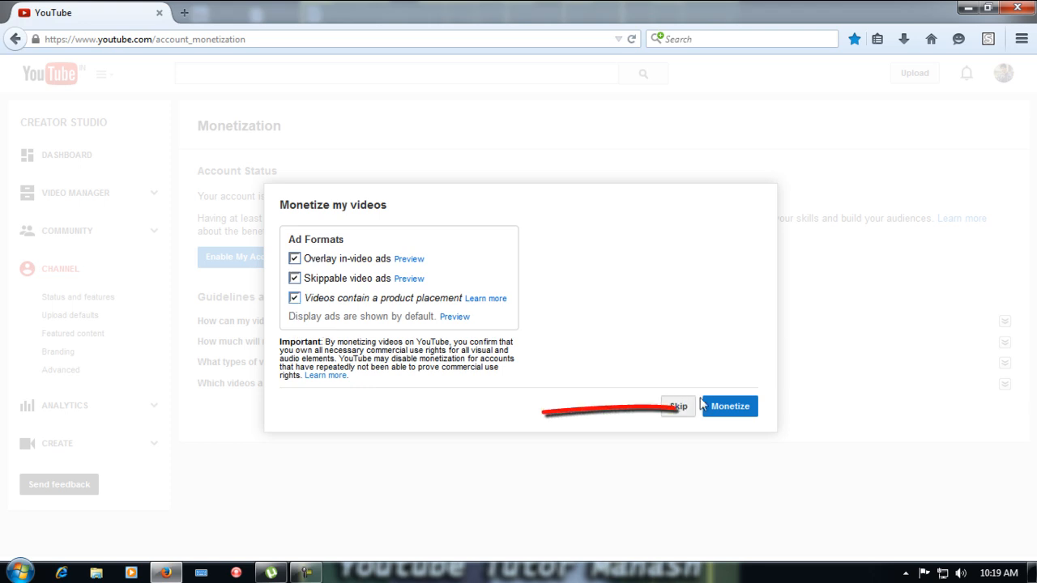
- Monetize with overlay, skippable video and product placement ads, then dismiss the tips
left_click(728, 408)
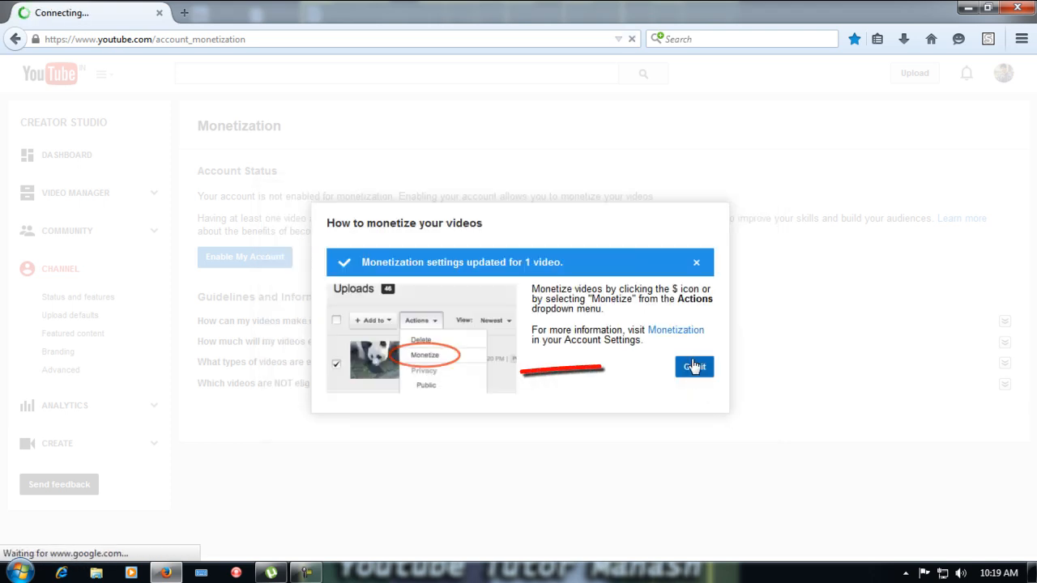
left_click(695, 368)
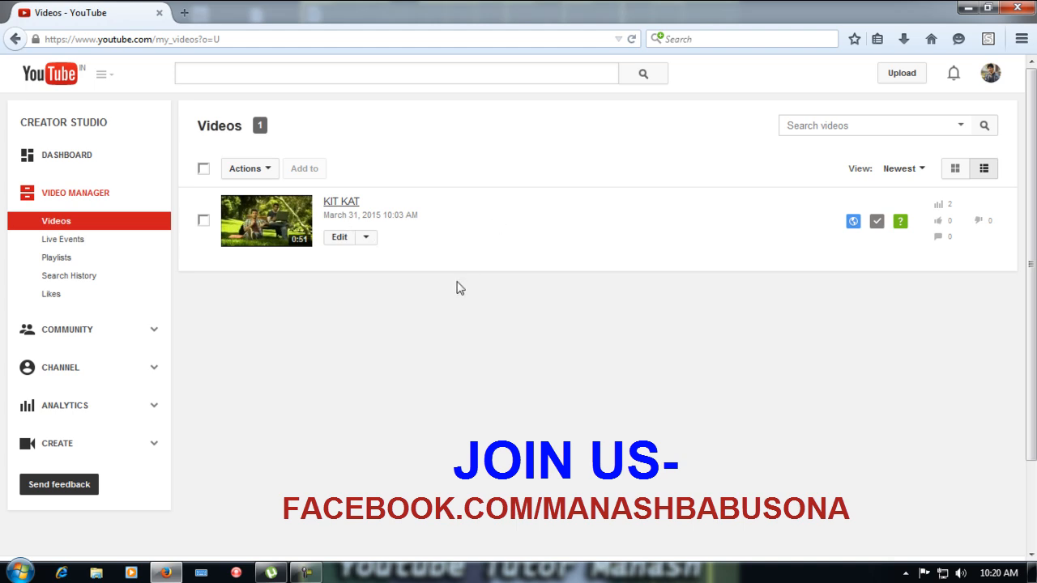
- Highlight the KIT KAT video's title in the Videos list, which shows public with monetization under review
triple_click(332, 205)
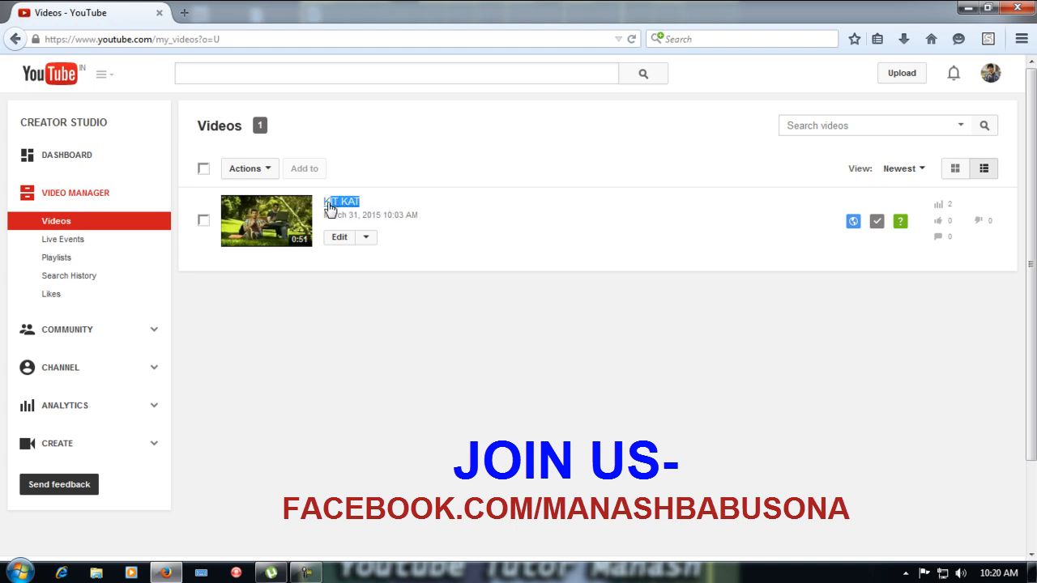
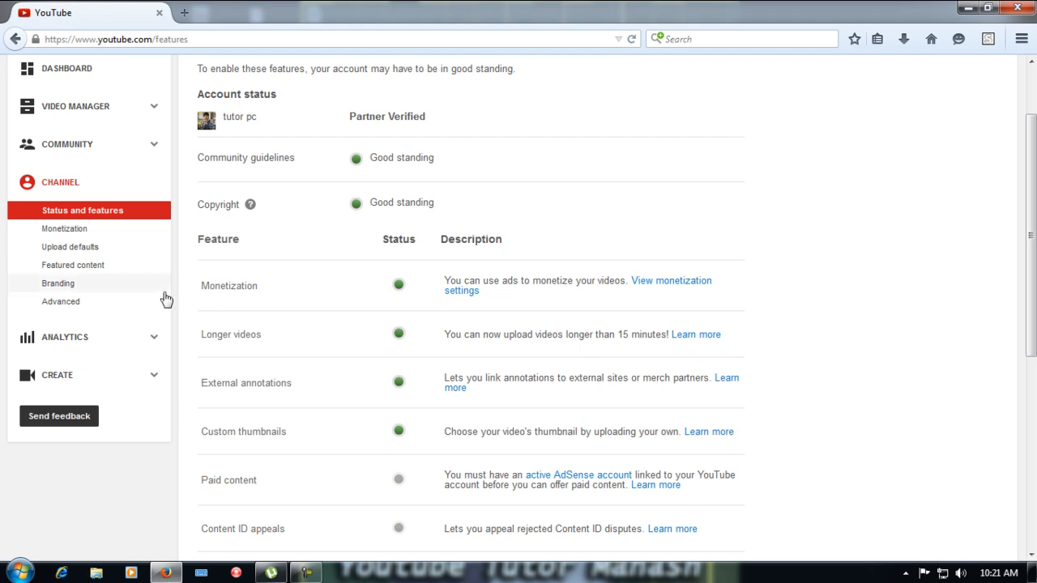
- Point out the Monetization feature row on the channel's Status and features page
left_click_drag(202, 285, 265, 296)
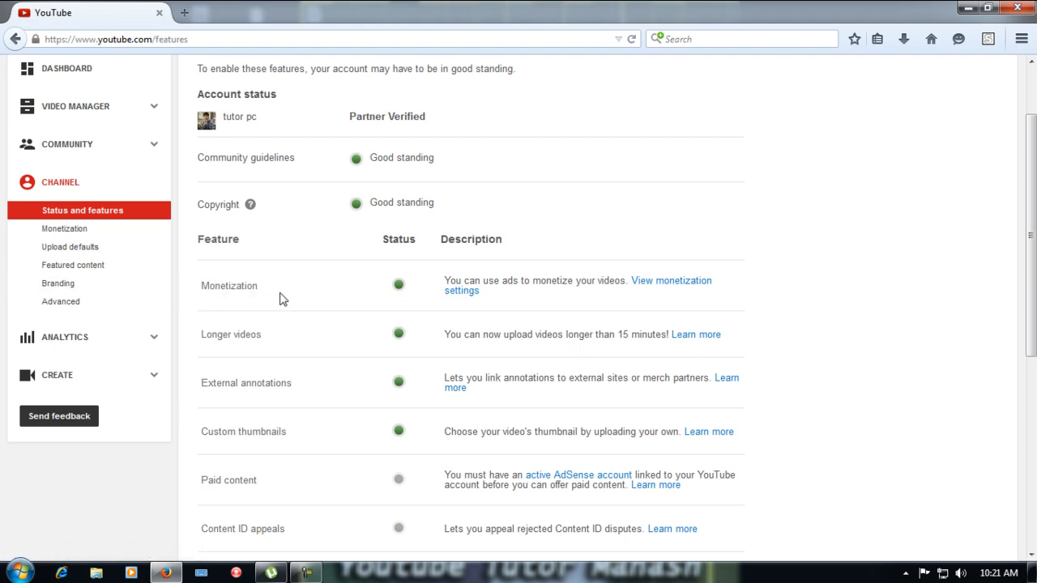
- From monetization settings, expand How will I be paid? and begin associating an AdSense account
left_click(657, 283)
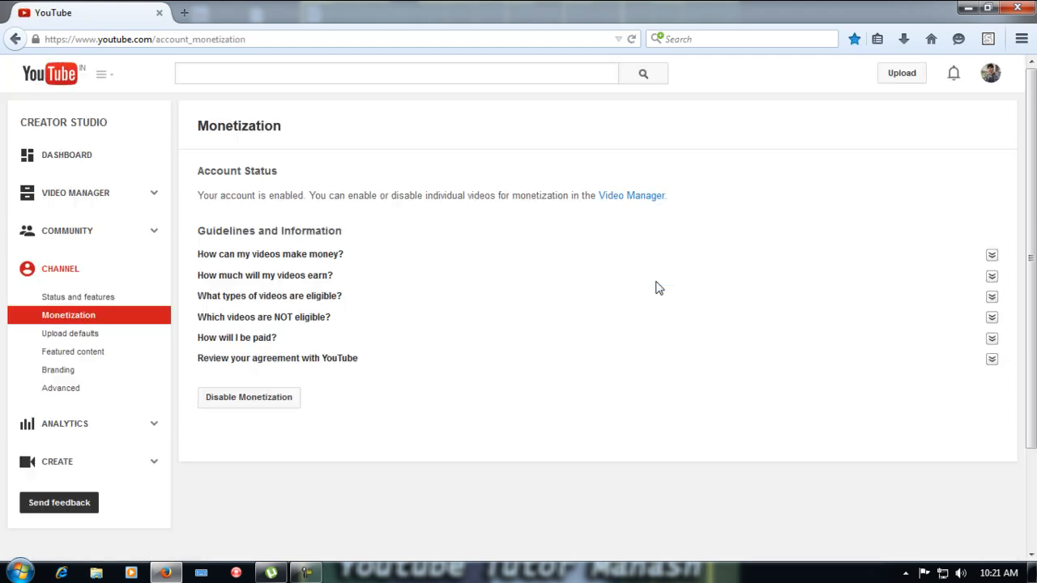
left_click(233, 340)
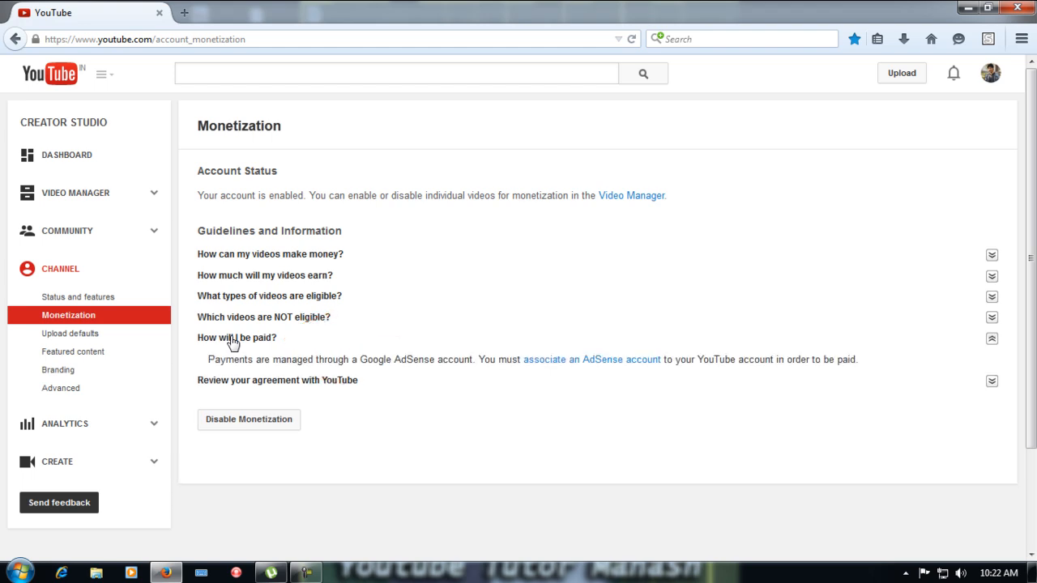
left_click(553, 364)
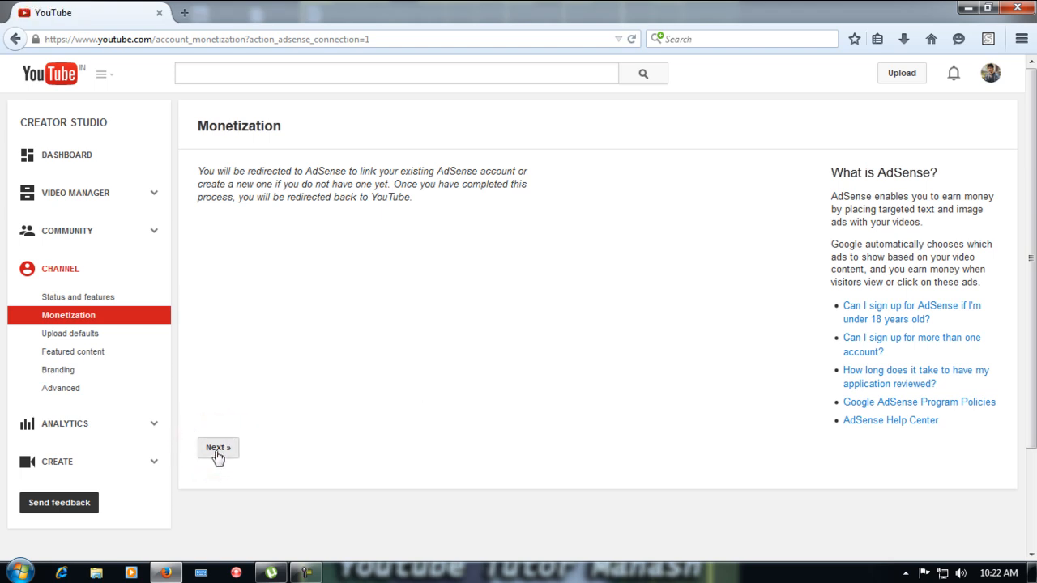
left_click(217, 452)
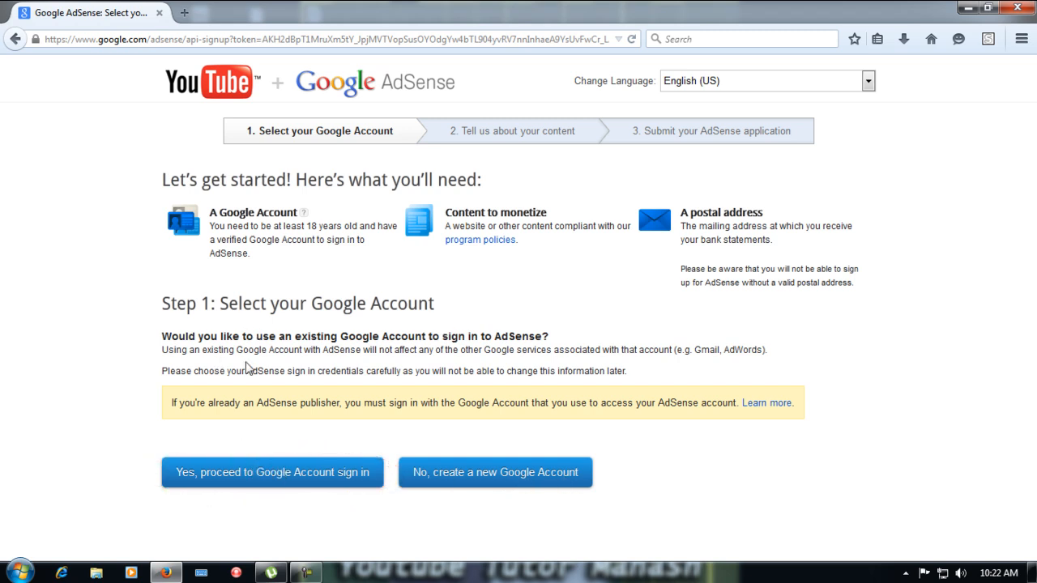
- Sign in to AdSense with the existing Google account and its password
left_click_drag(173, 407, 813, 410)
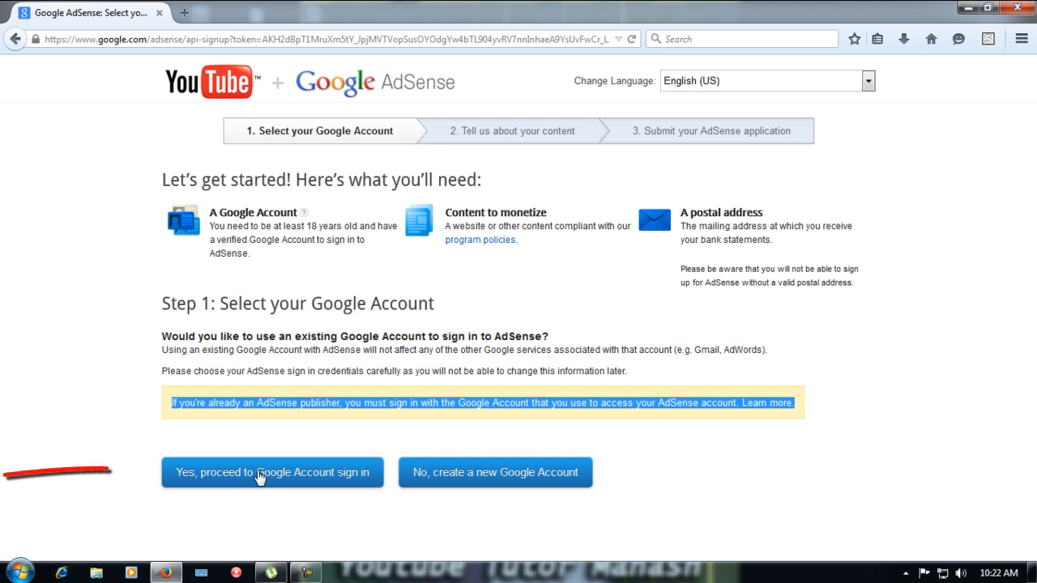
left_click(259, 474)
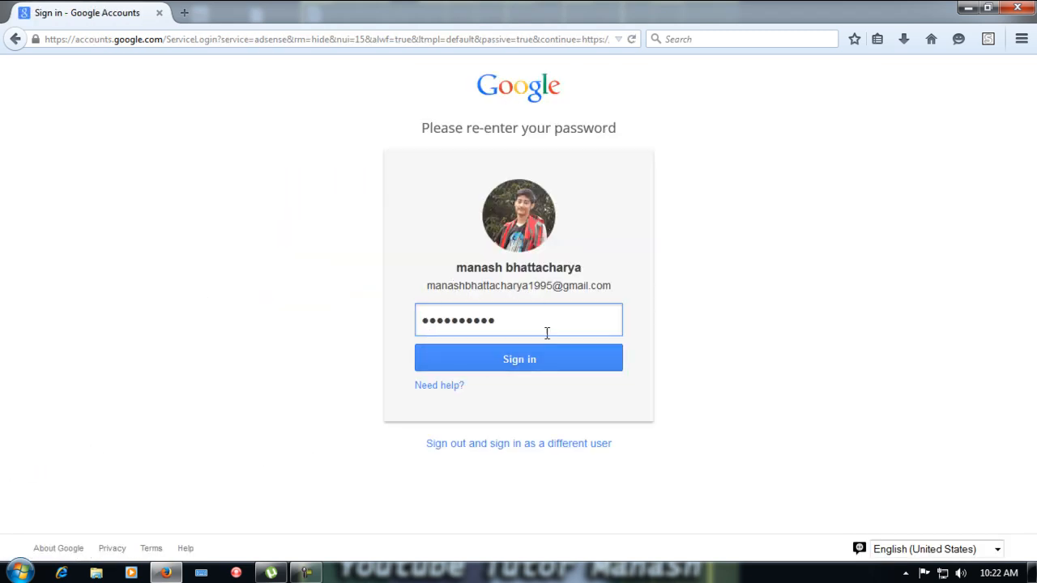
left_click_drag(423, 285, 662, 296)
left_click(523, 364)
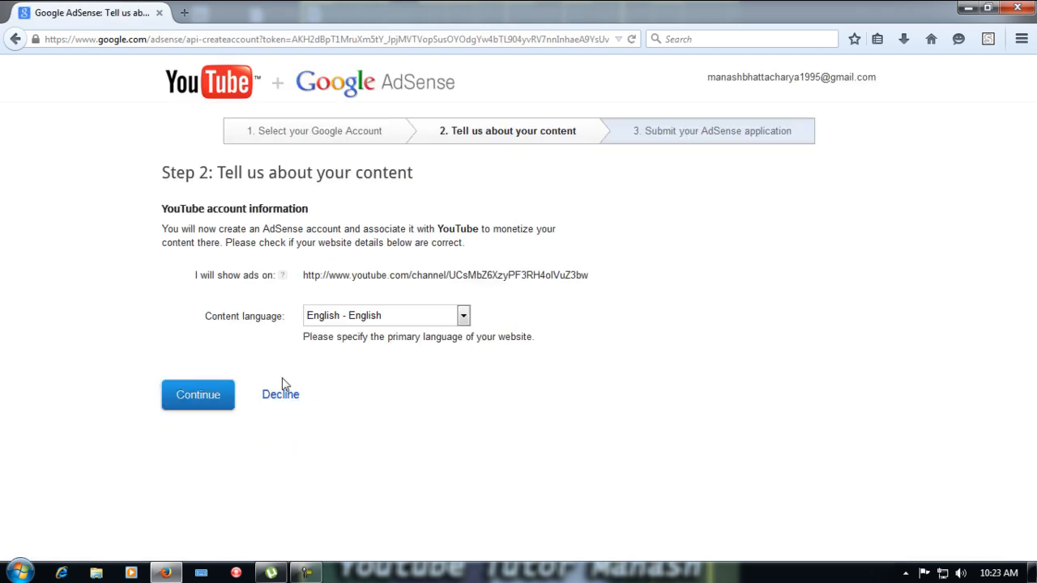
- Keep the content language as English - English and continue to the Step 3 application form
left_click(463, 316)
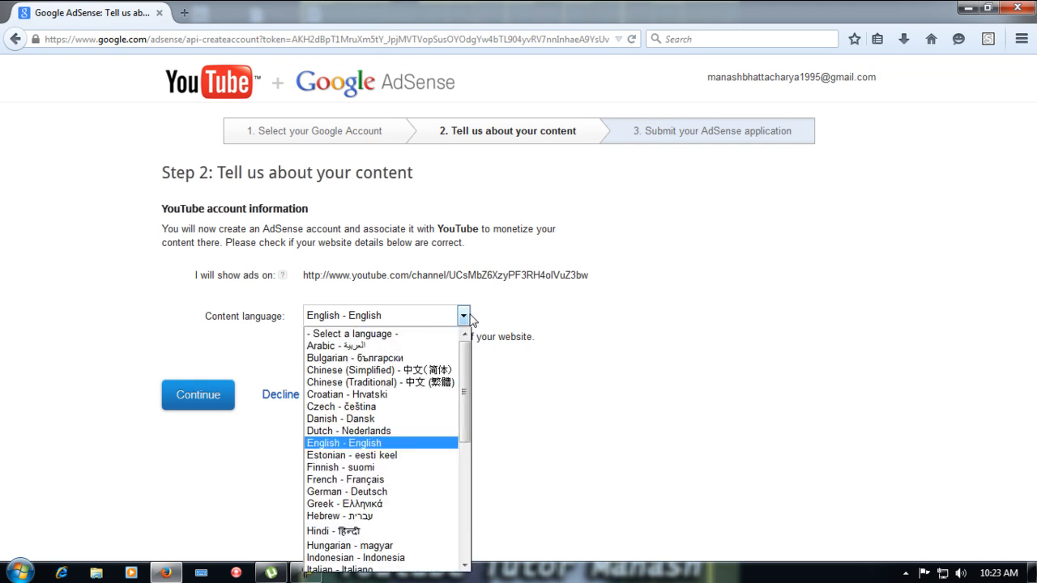
left_click(207, 315)
left_click_drag(207, 315, 268, 316)
left_click(463, 317)
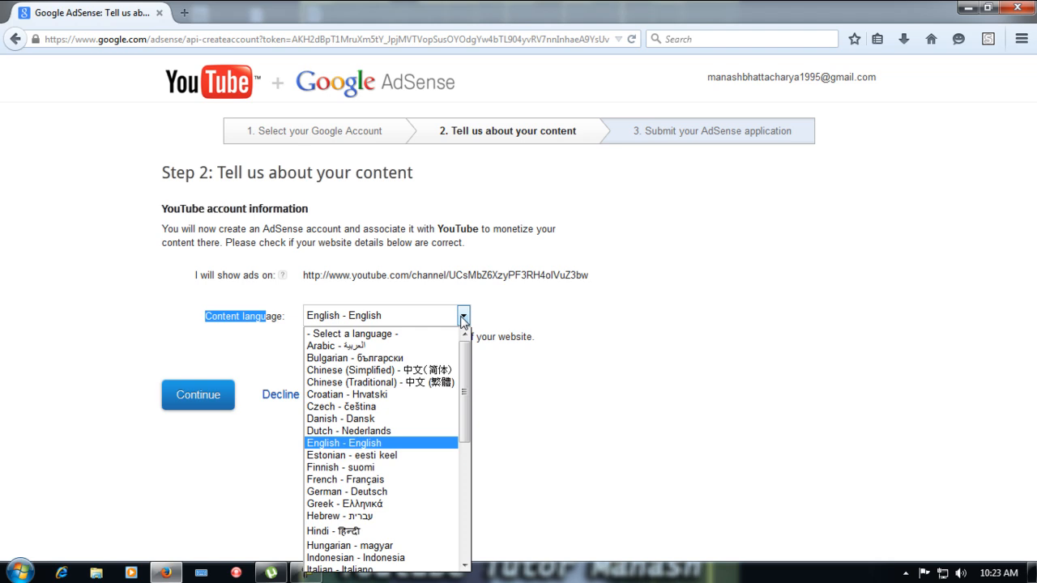
left_click(532, 396)
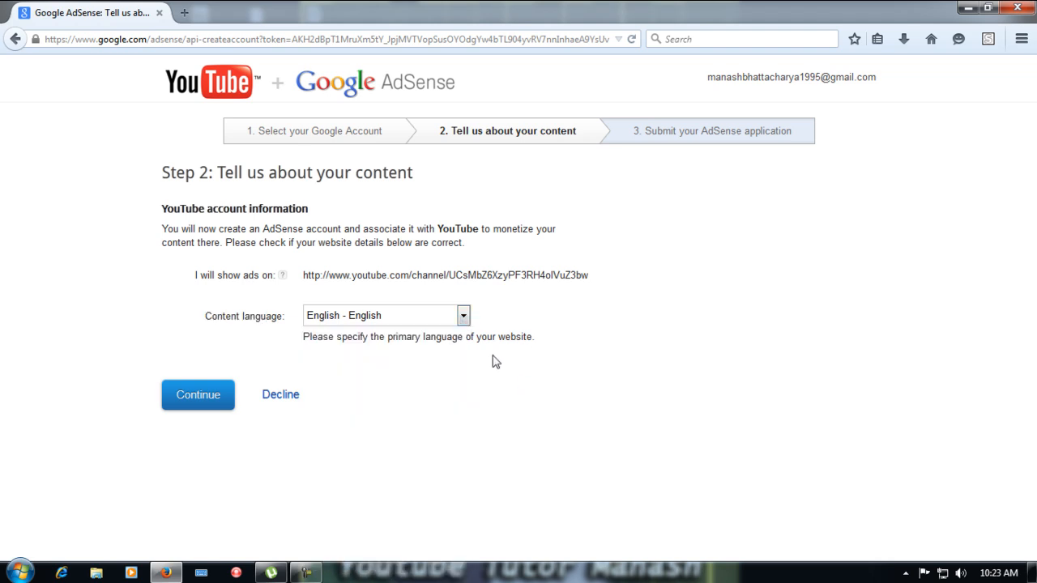
left_click(464, 319)
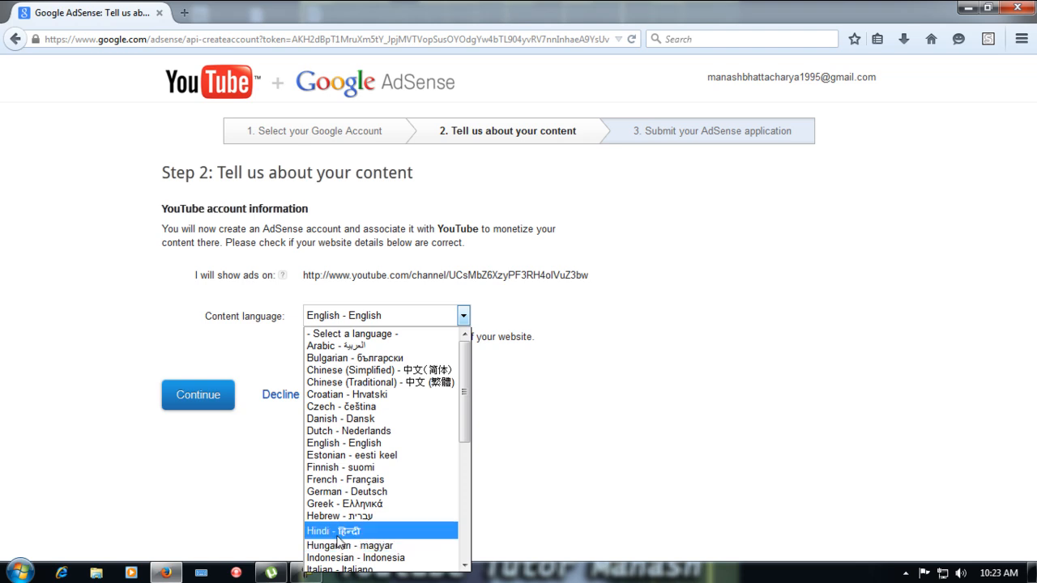
left_click(656, 449)
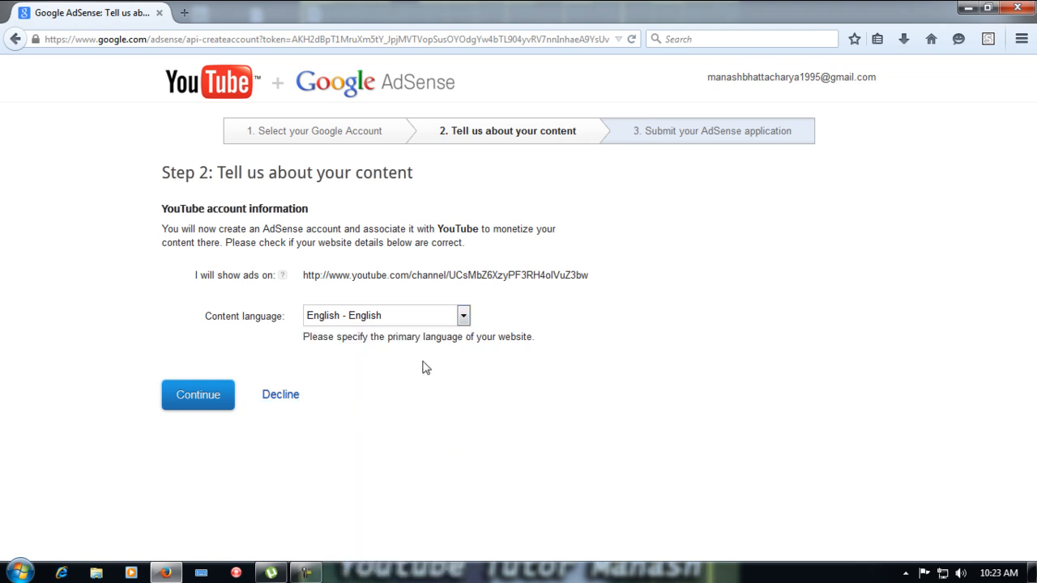
left_click(463, 315)
left_click(464, 316)
left_click_drag(298, 279, 629, 303)
left_click(625, 313)
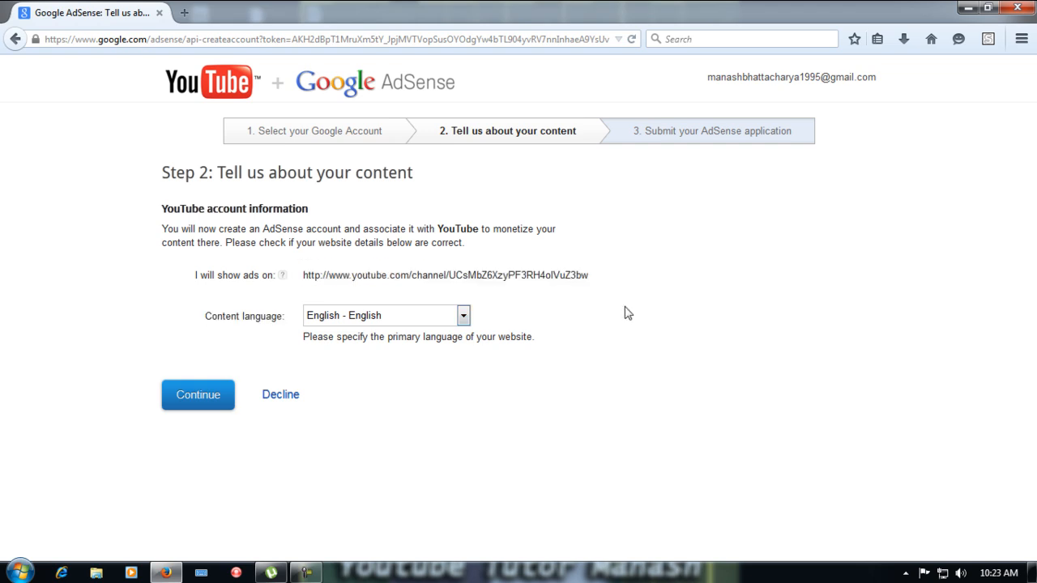
left_click(200, 400)
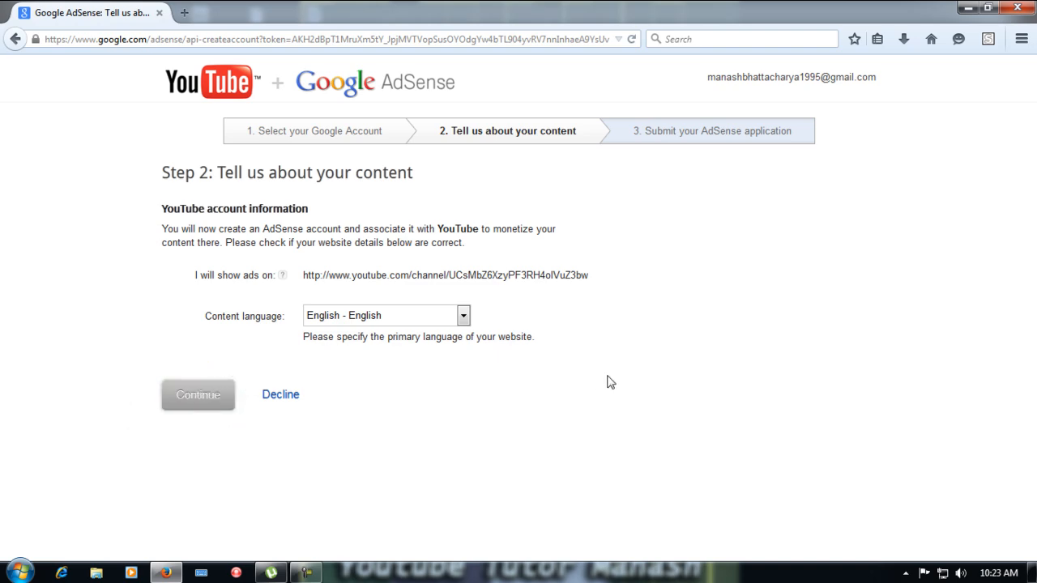
scroll(558, 377, "down", 6)
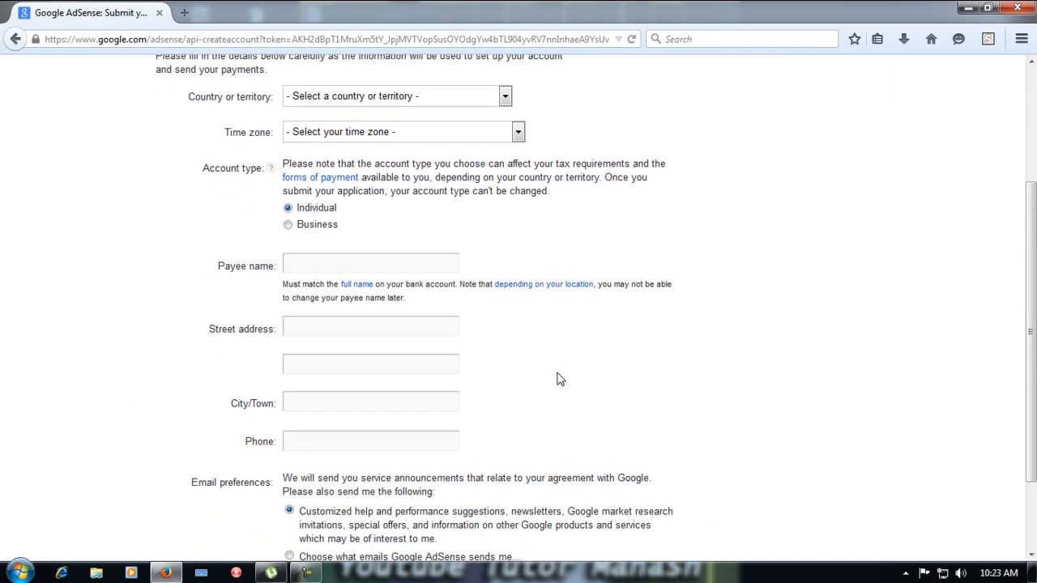
scroll(558, 377, "up", 6)
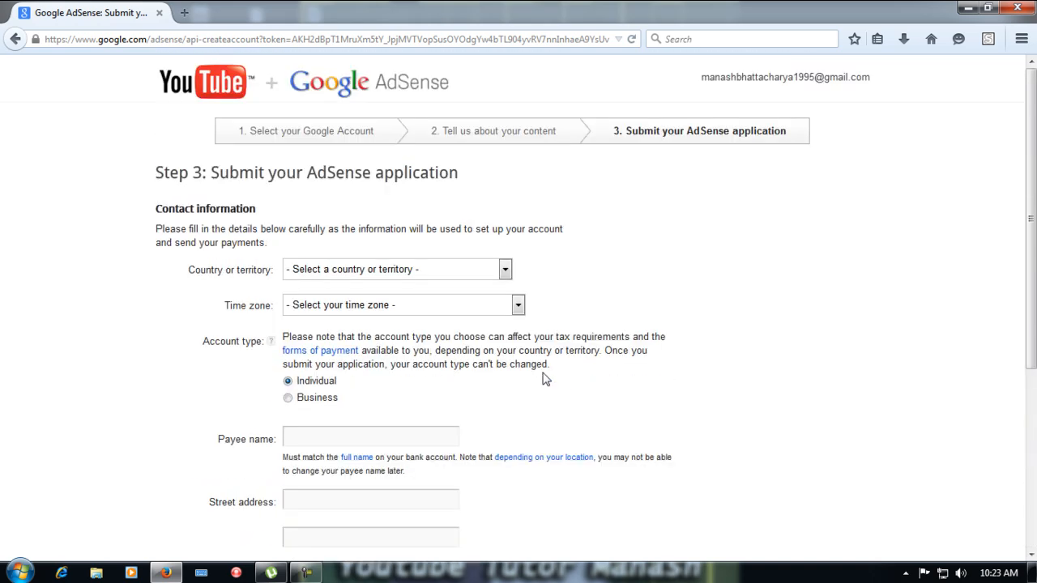
left_click(506, 269)
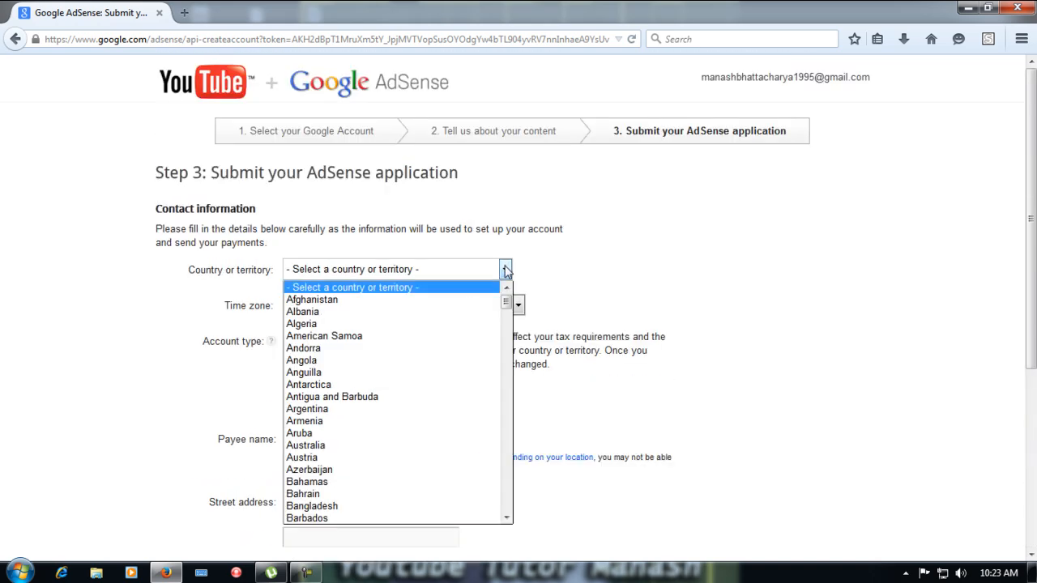
key("i")
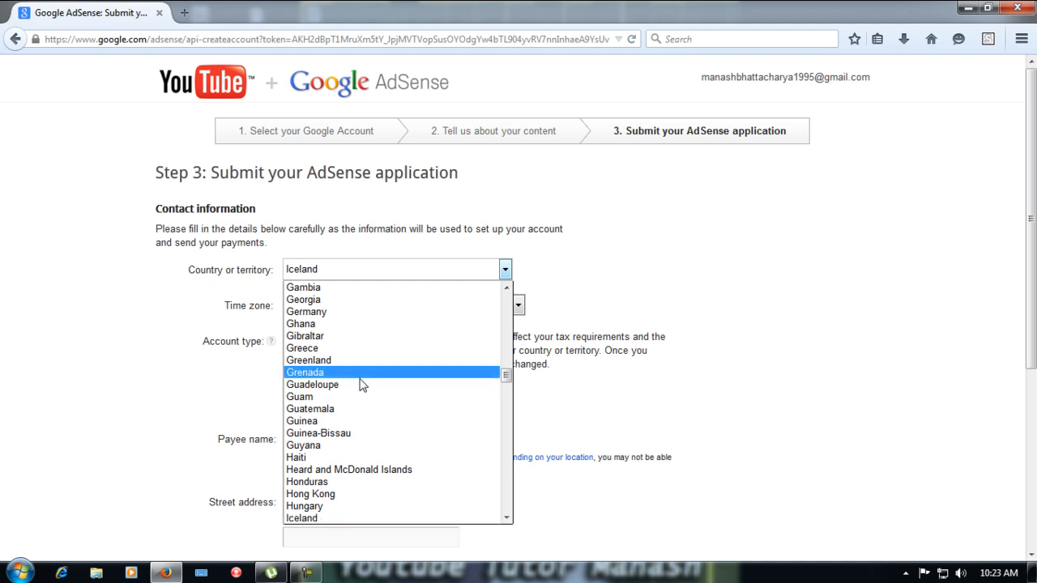
scroll(490, 486, "down", 2)
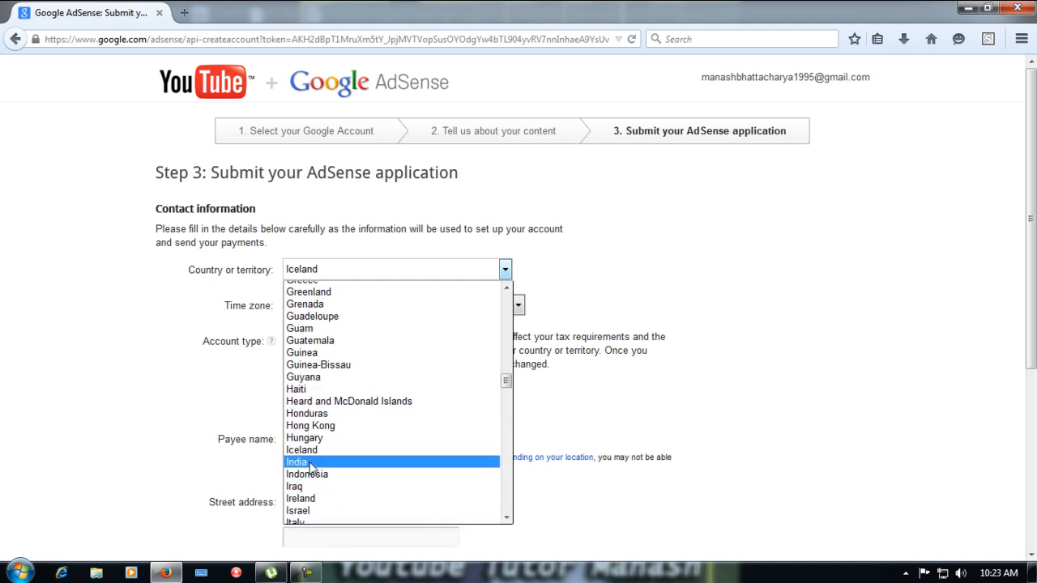
left_click(311, 462)
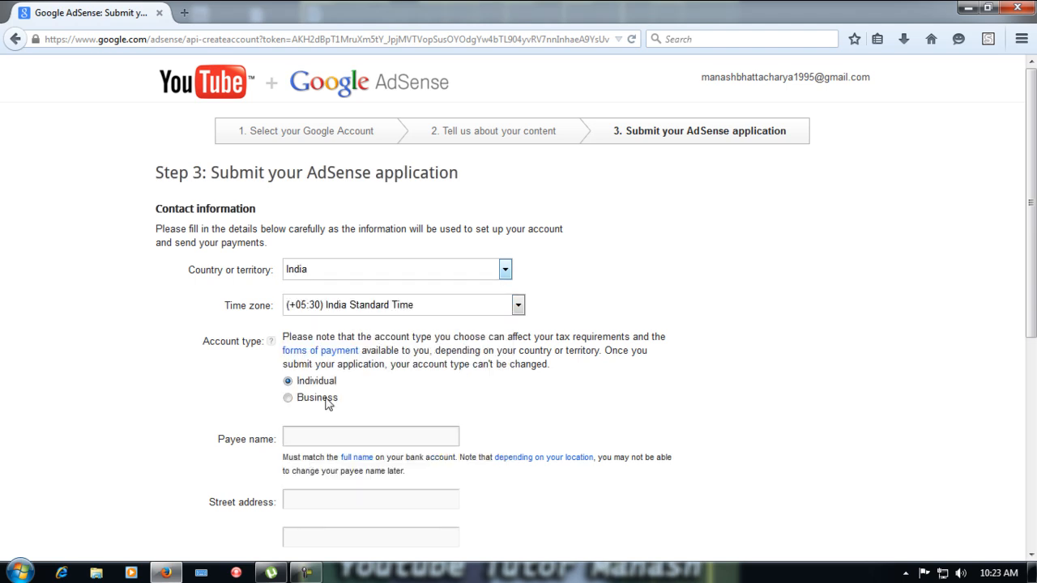
left_click_drag(280, 317, 209, 312)
left_click(519, 306)
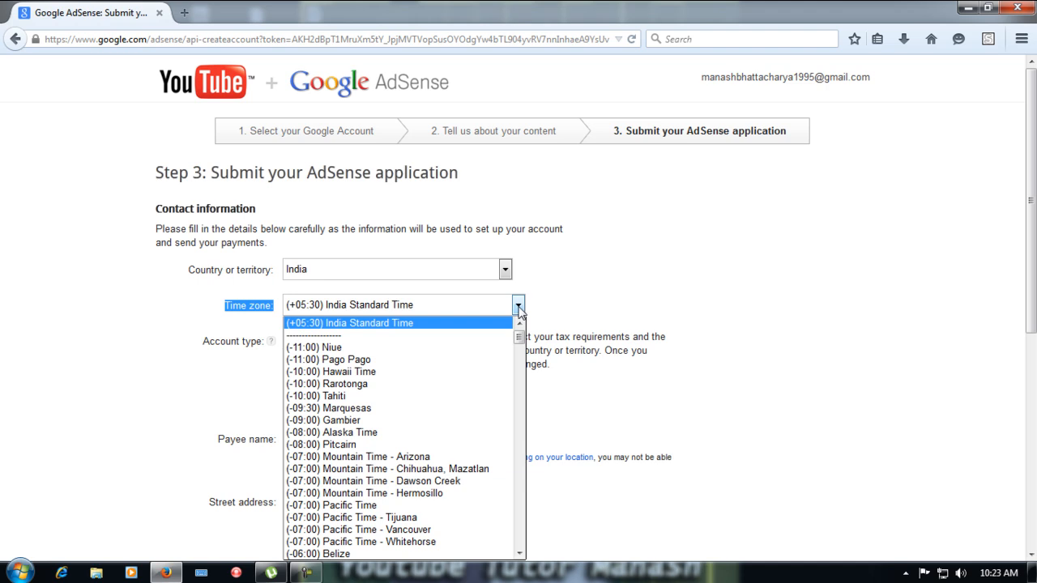
left_click_drag(519, 339, 528, 396)
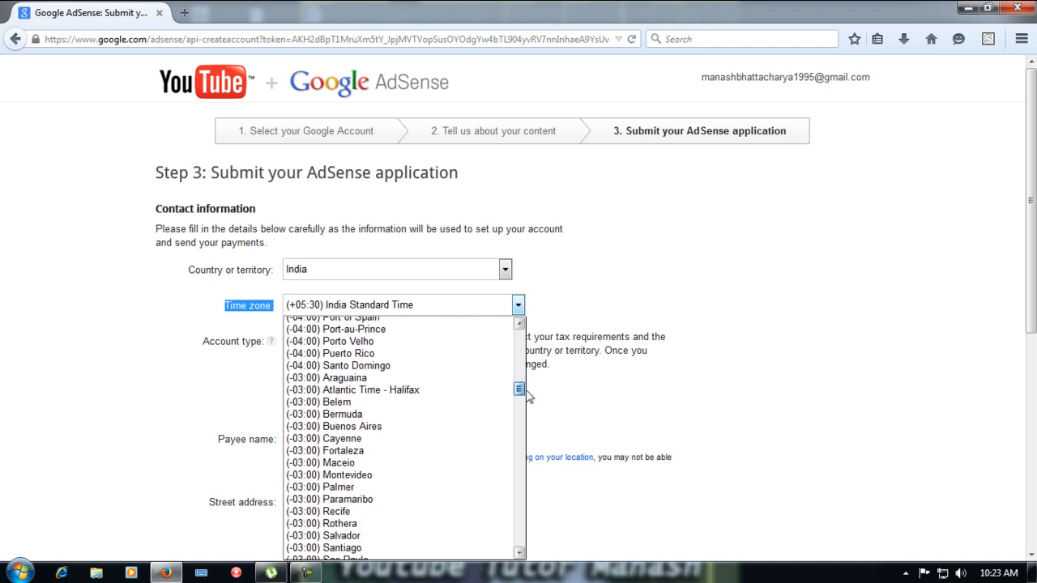
double_click(401, 311)
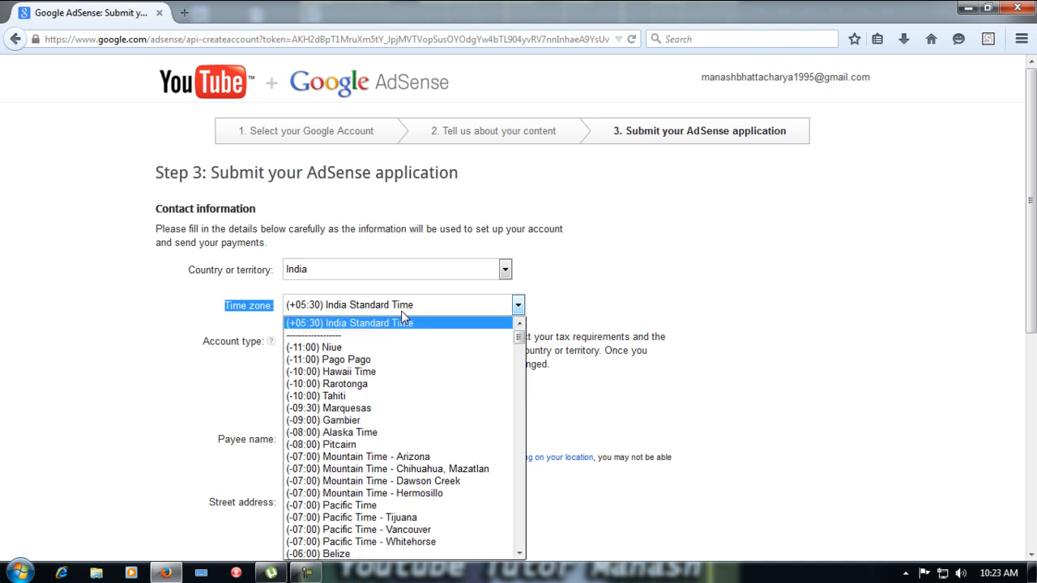
left_click(357, 324)
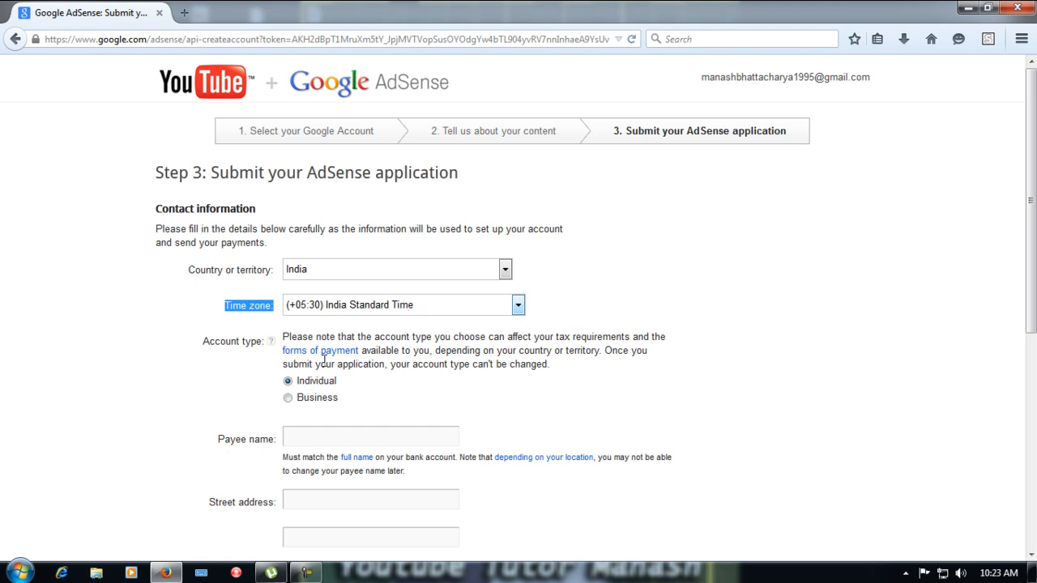
scroll(397, 348, "down", 2)
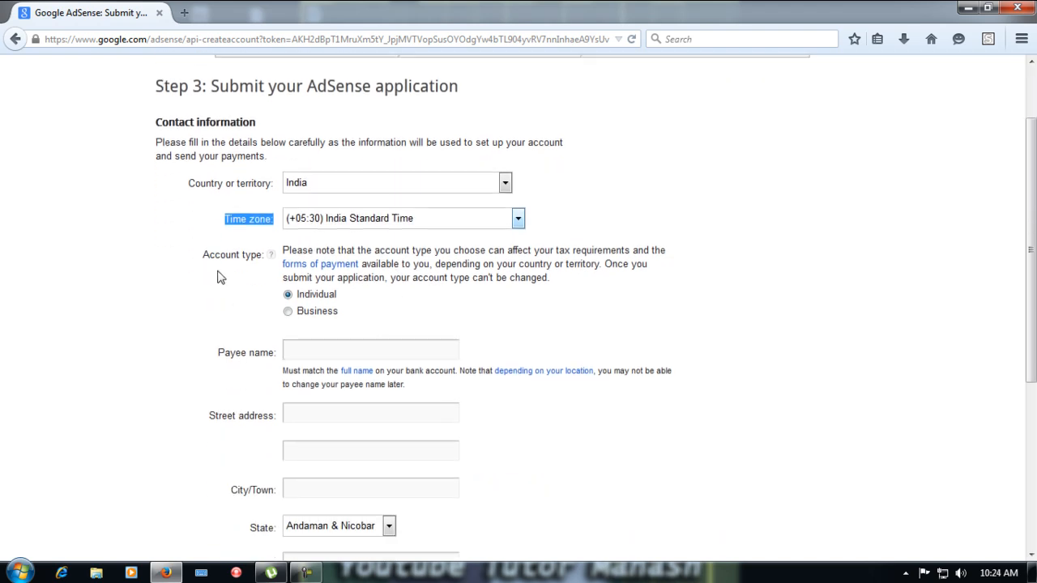
left_click_drag(296, 295, 355, 298)
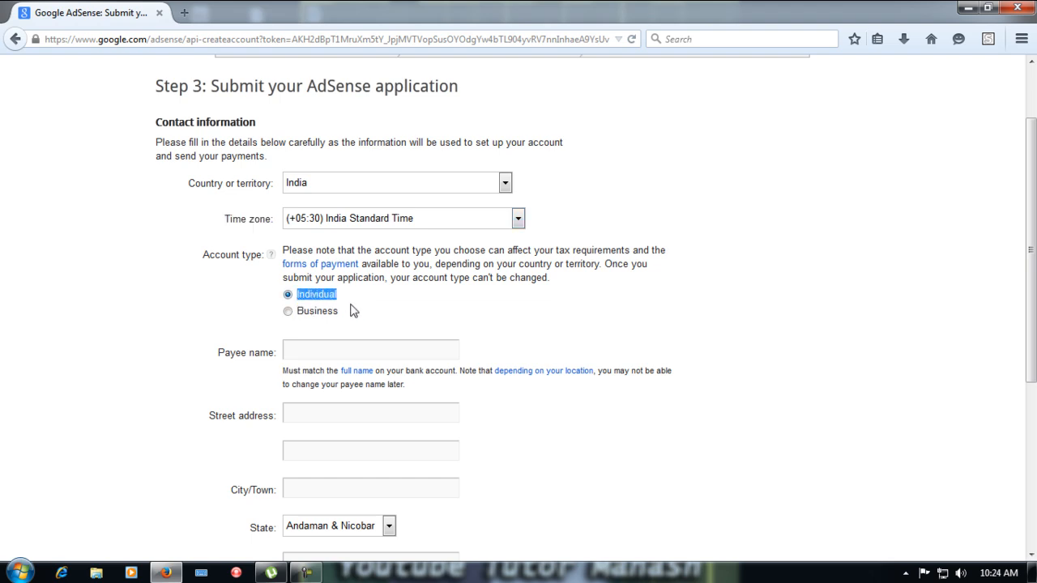
- Enter the payee's name, both street address lines and the city
left_click(318, 353)
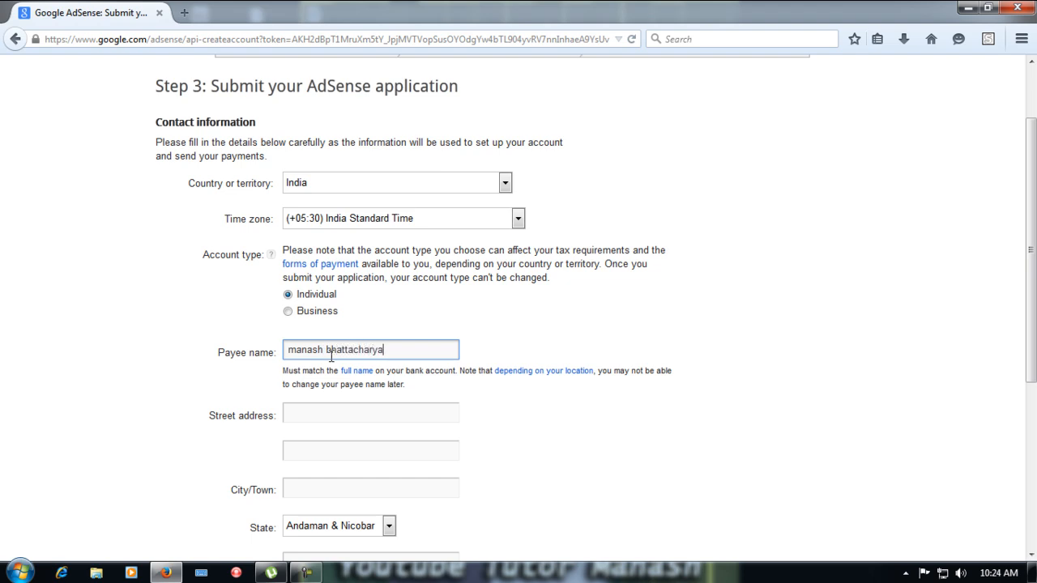
scroll(330, 356, "down", 2)
left_click(321, 329)
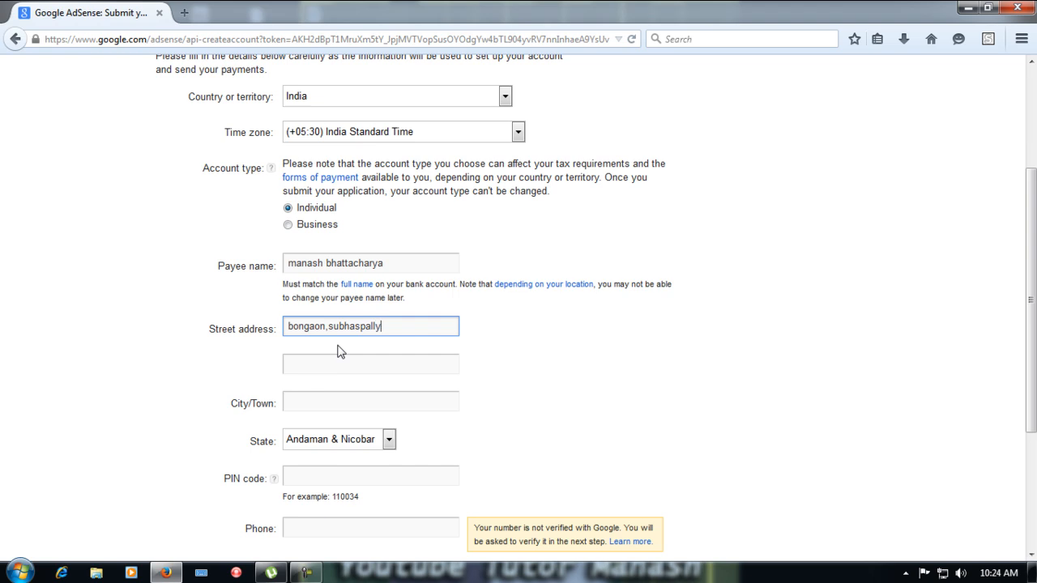
left_click(325, 362)
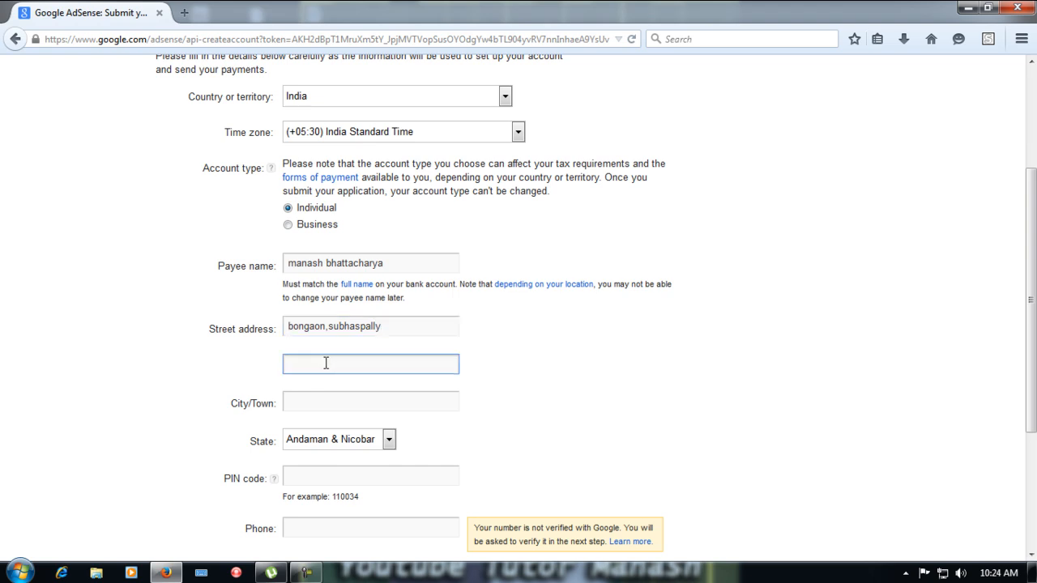
left_click(332, 402)
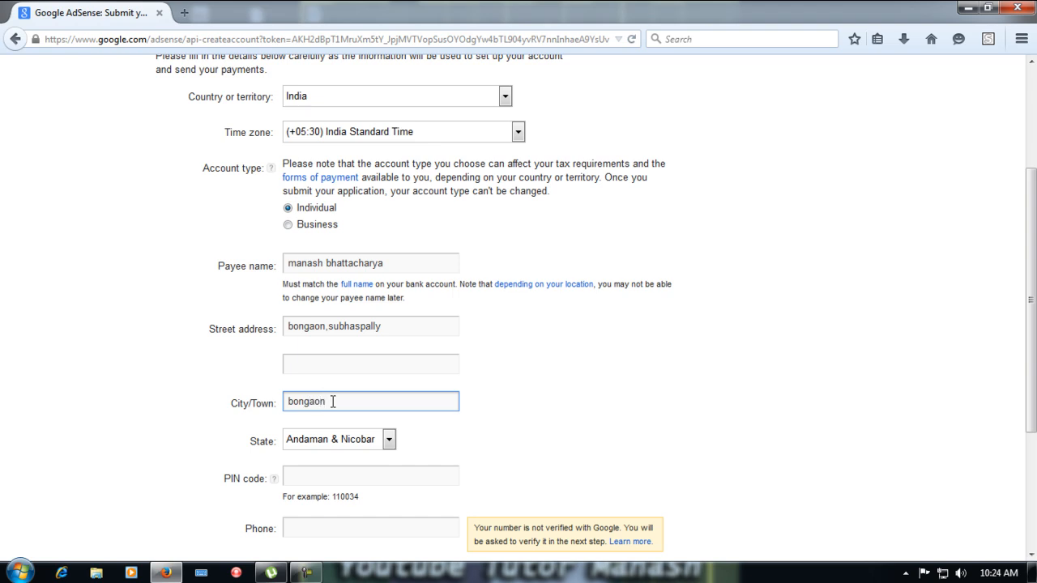
- Choose West Bengal as the state, then enter the PIN code and phone number
scroll(387, 437, "down", 2)
left_click(389, 354)
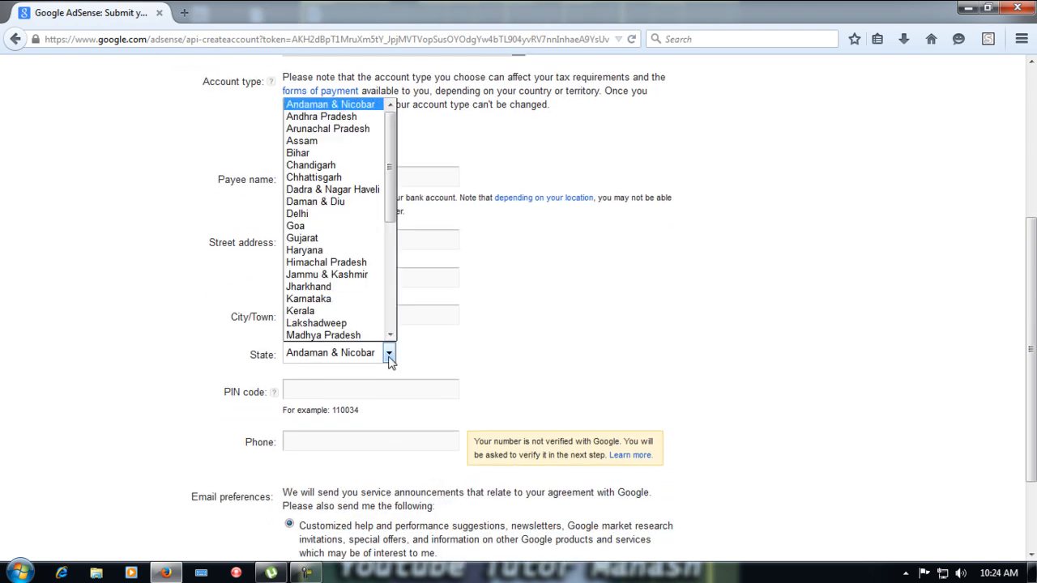
key("w")
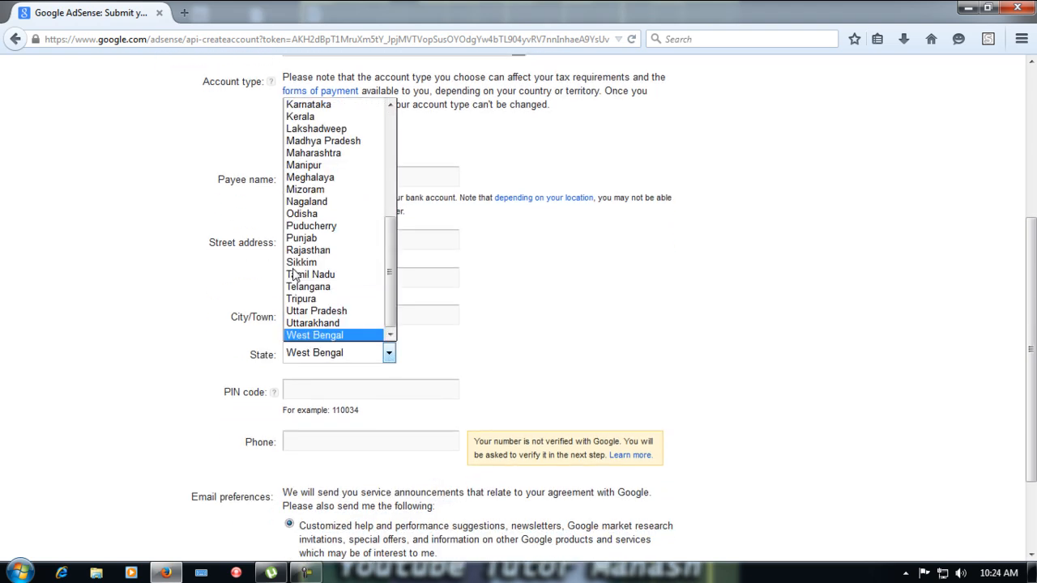
left_click(334, 341)
scroll(481, 370, "down", 2)
left_click(347, 303)
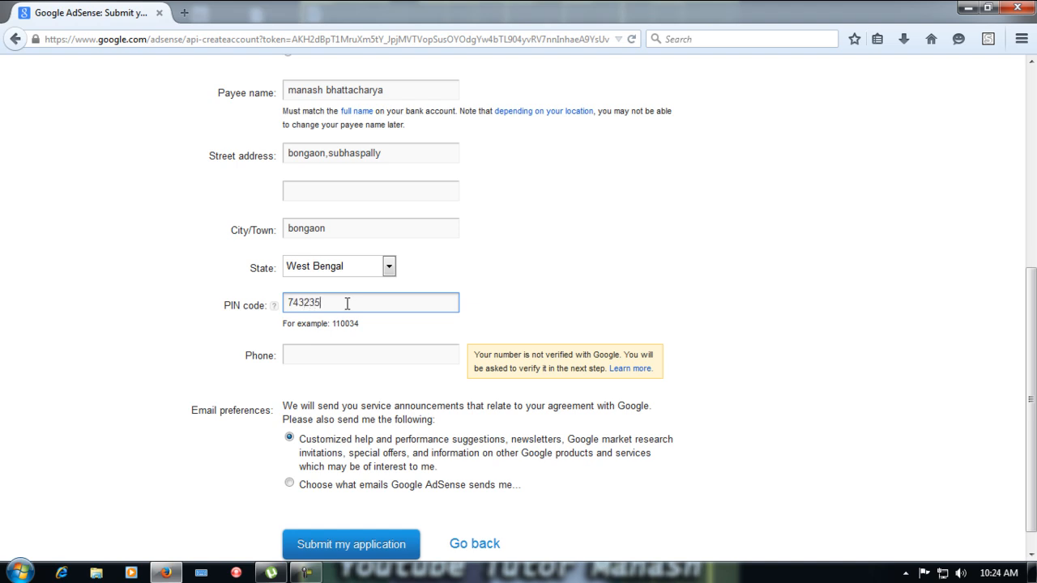
left_click(324, 361)
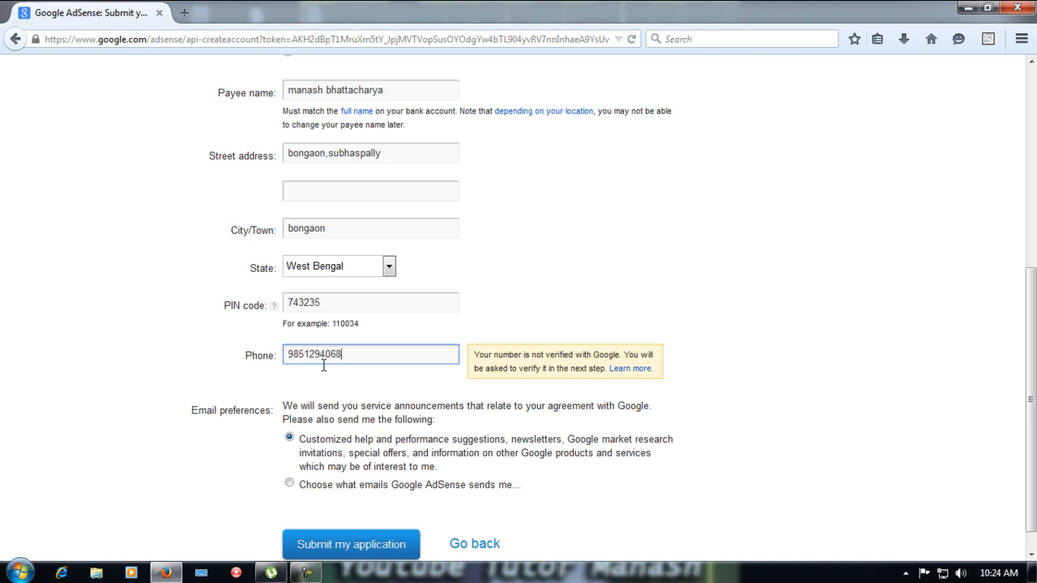
- Review the completed form, pointing out the default email preference
scroll(318, 374, "up", 1)
scroll(317, 370, "down", 2)
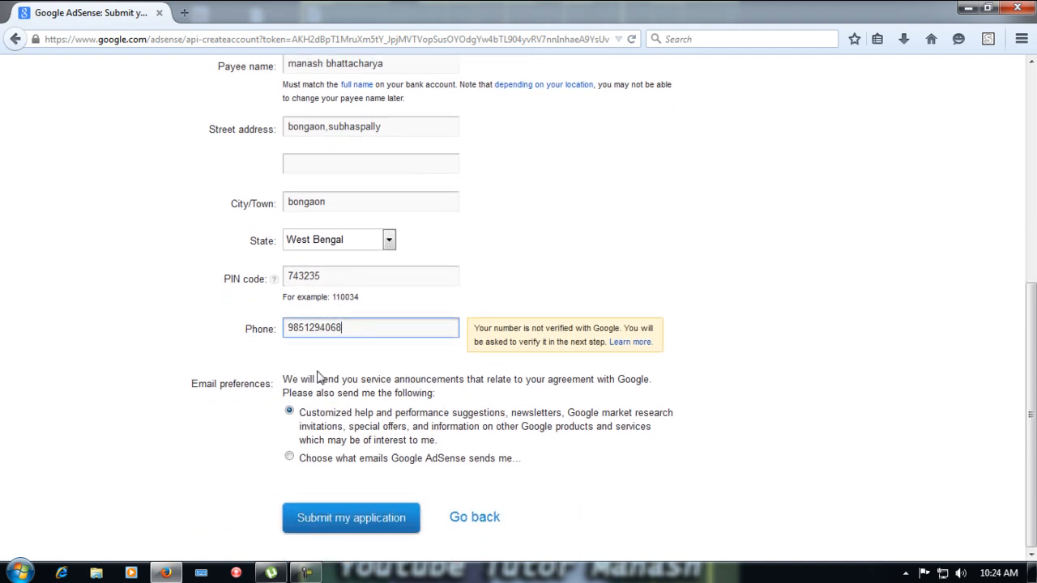
left_click(527, 469)
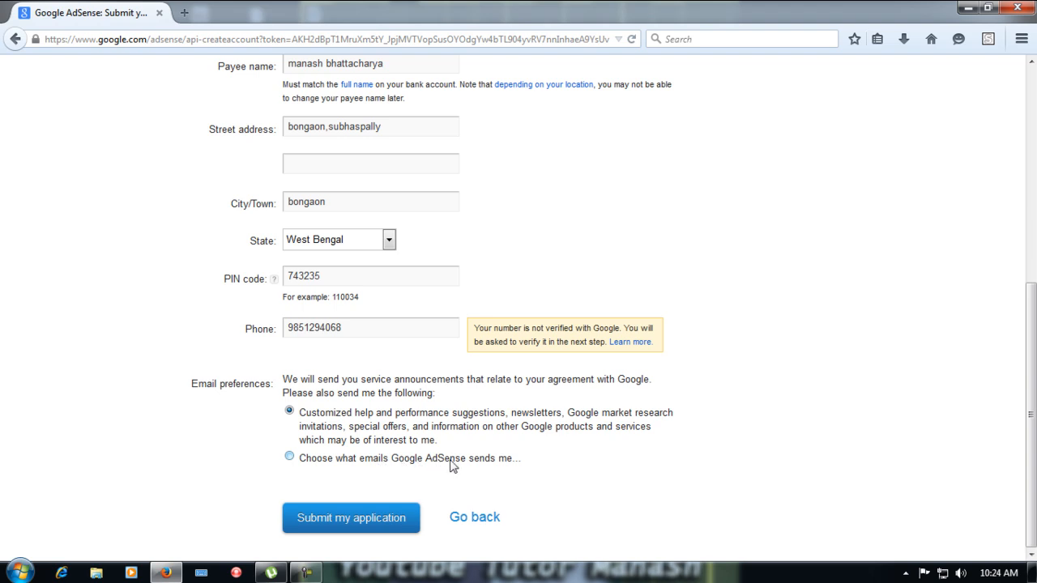
left_click_drag(299, 418, 327, 436)
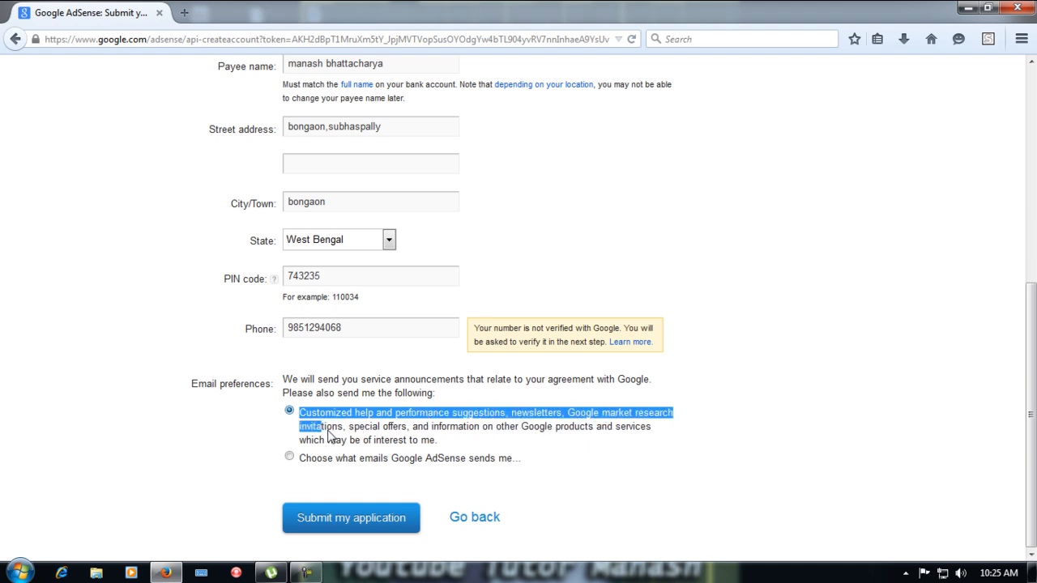
left_click_drag(348, 429, 667, 440)
left_click(431, 459)
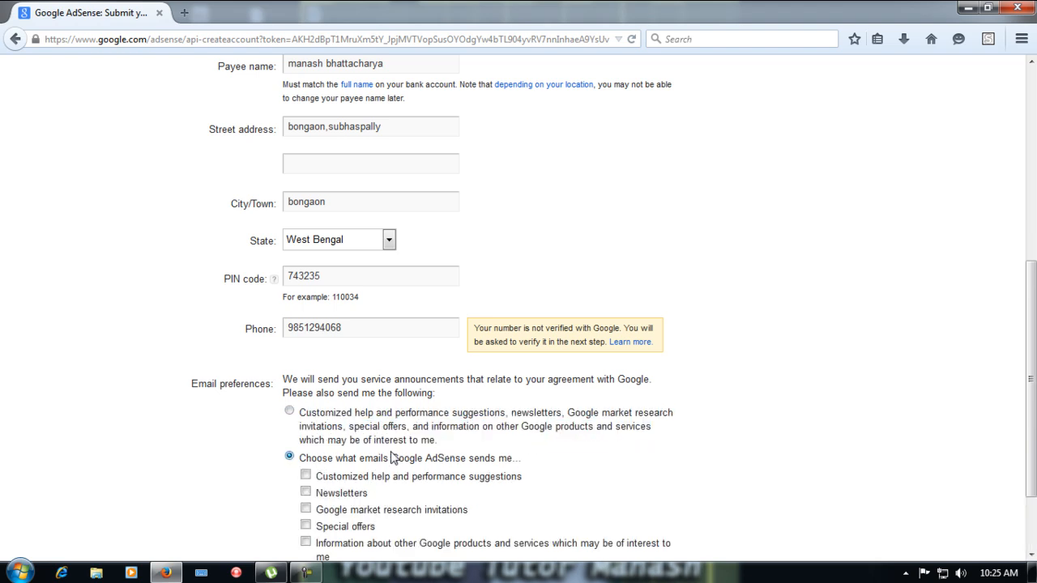
left_click(290, 412)
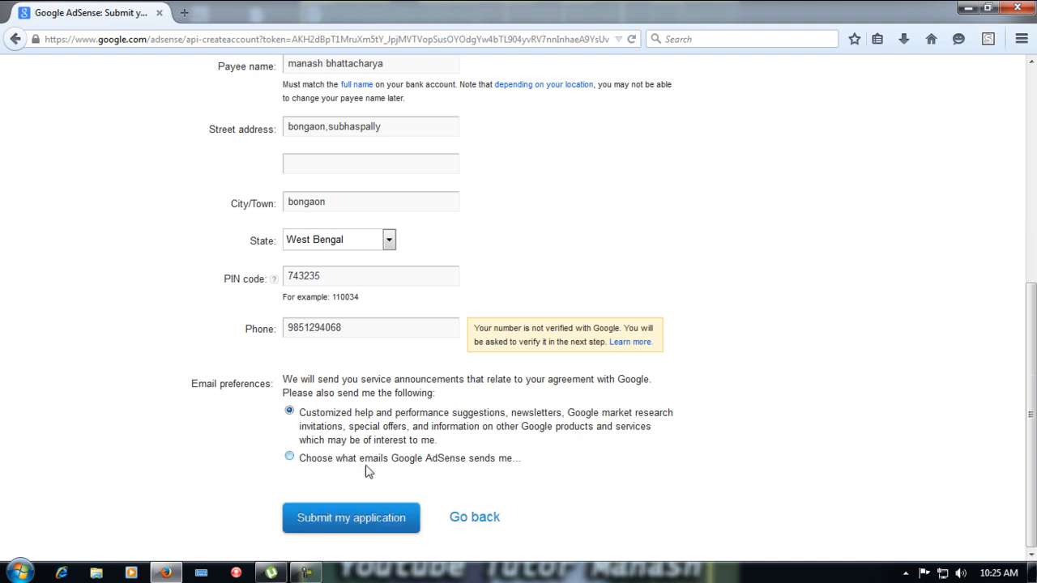
- Submit the AdSense application and have a verification code sent by text message
left_click(334, 525)
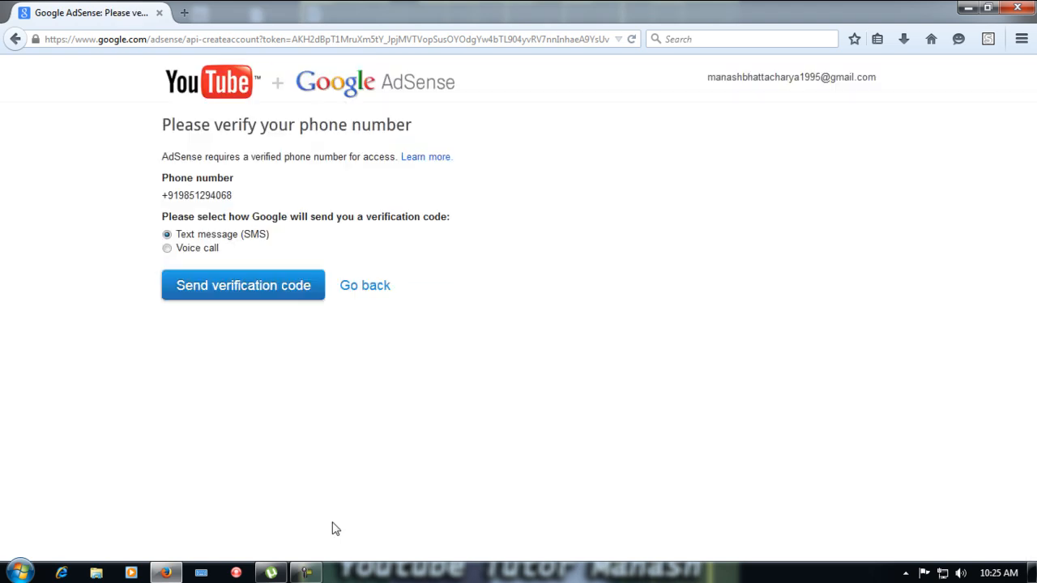
left_click_drag(175, 234, 277, 236)
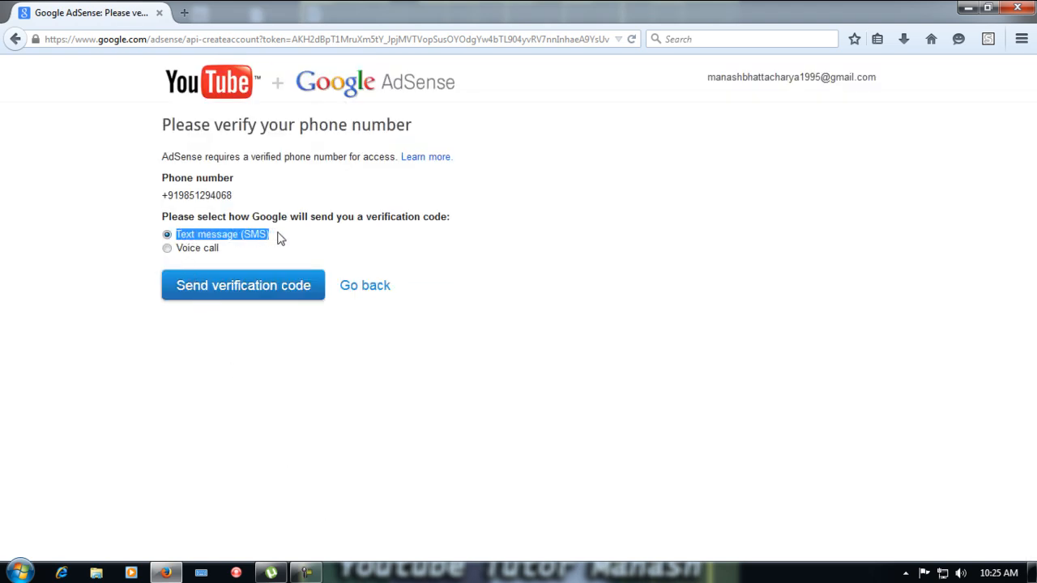
left_click(245, 289)
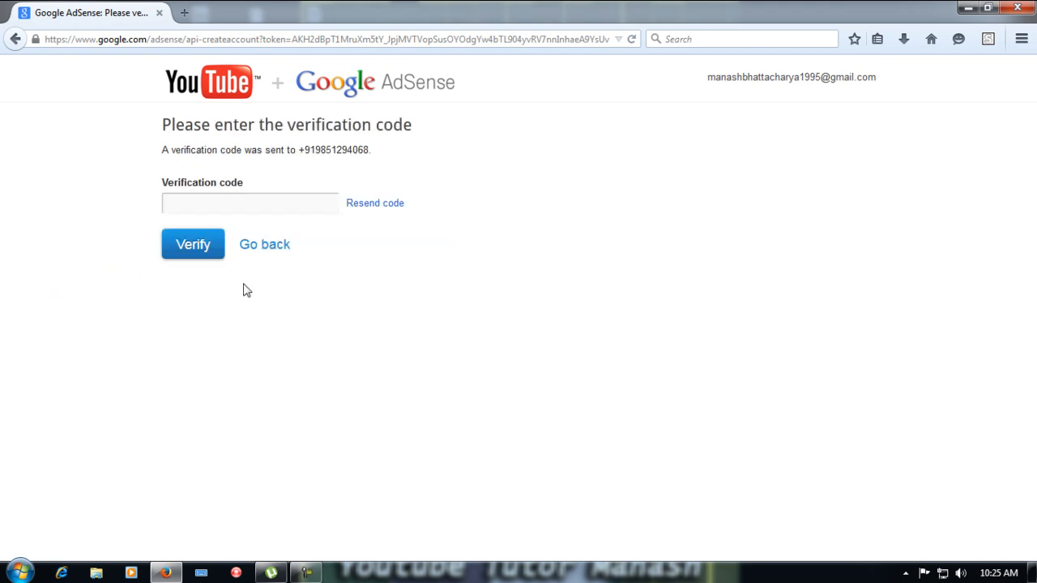
- Enter the texted verification code and verify the phone number
left_click(218, 203)
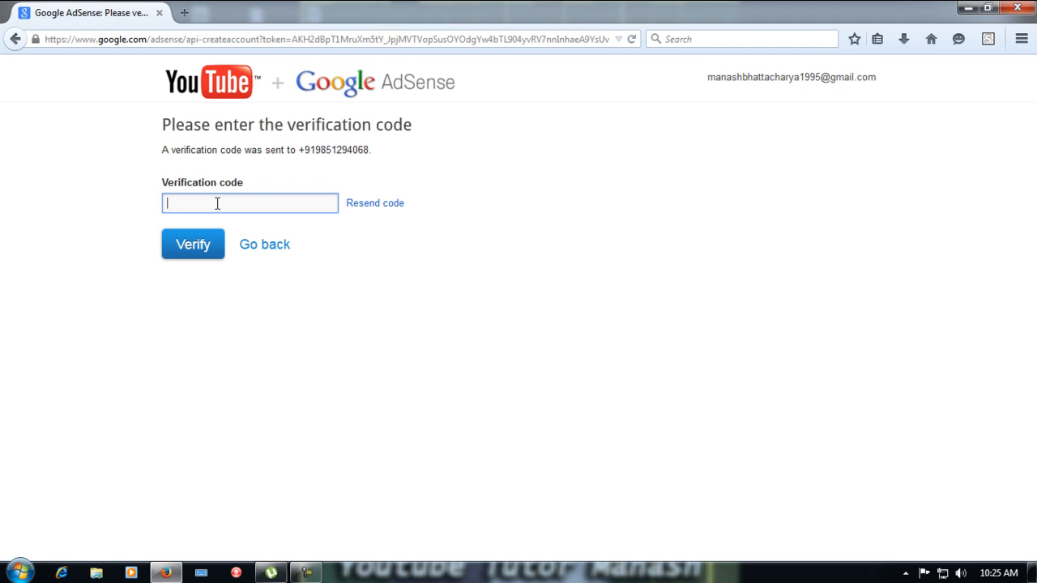
left_click(202, 243)
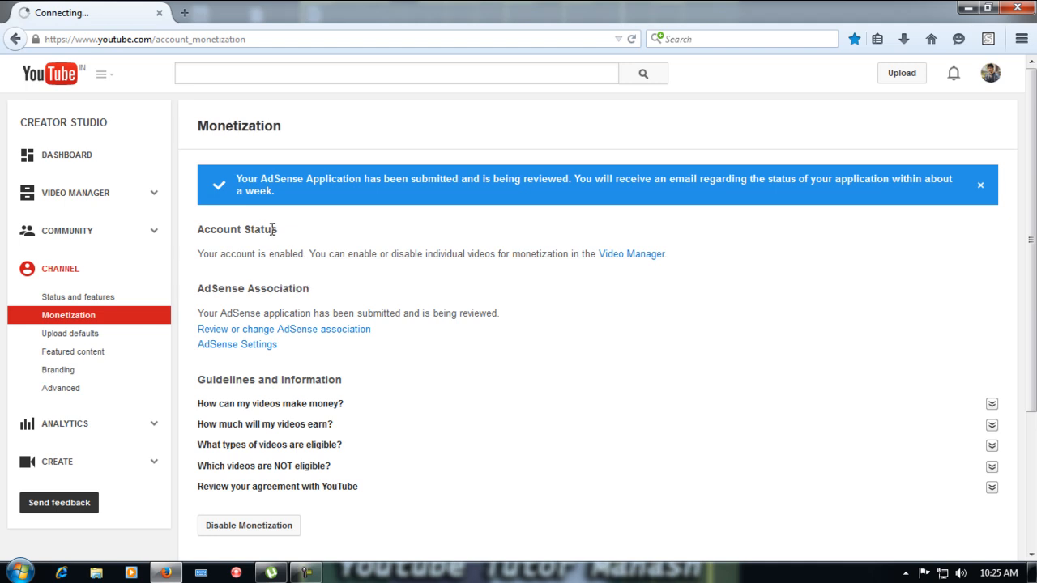
- Highlight the banner saying the AdSense application is under review and the about-a-week note
left_click_drag(236, 185, 539, 181)
left_click(562, 193)
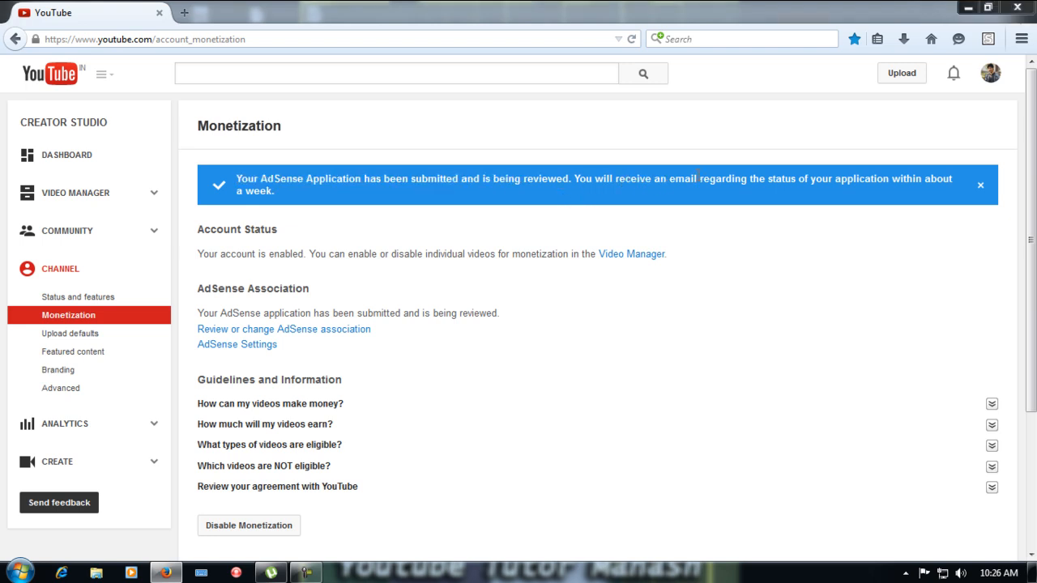
left_click_drag(805, 186, 890, 199)
left_click(257, 188)
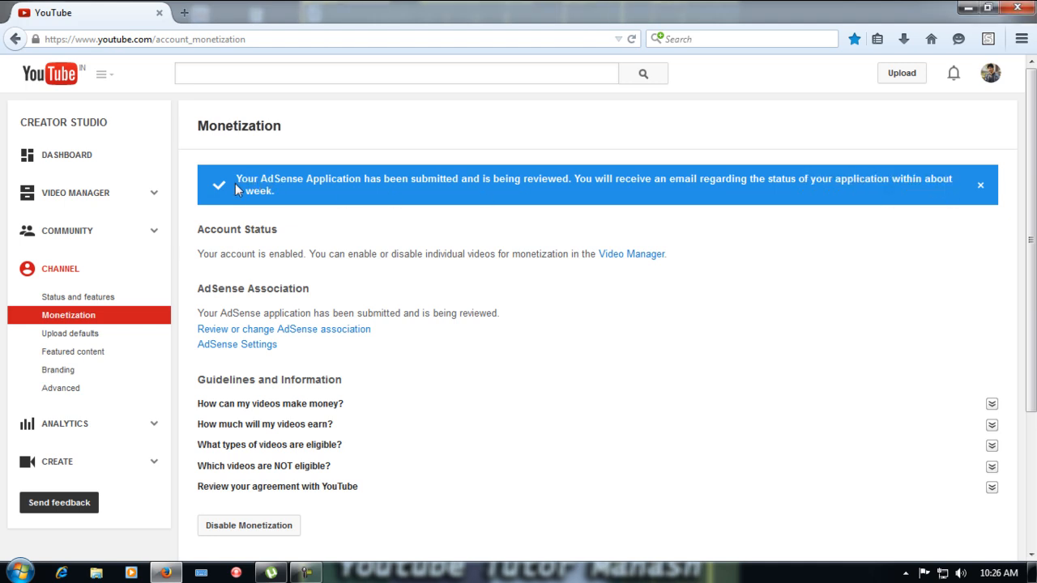
left_click_drag(237, 180, 280, 190)
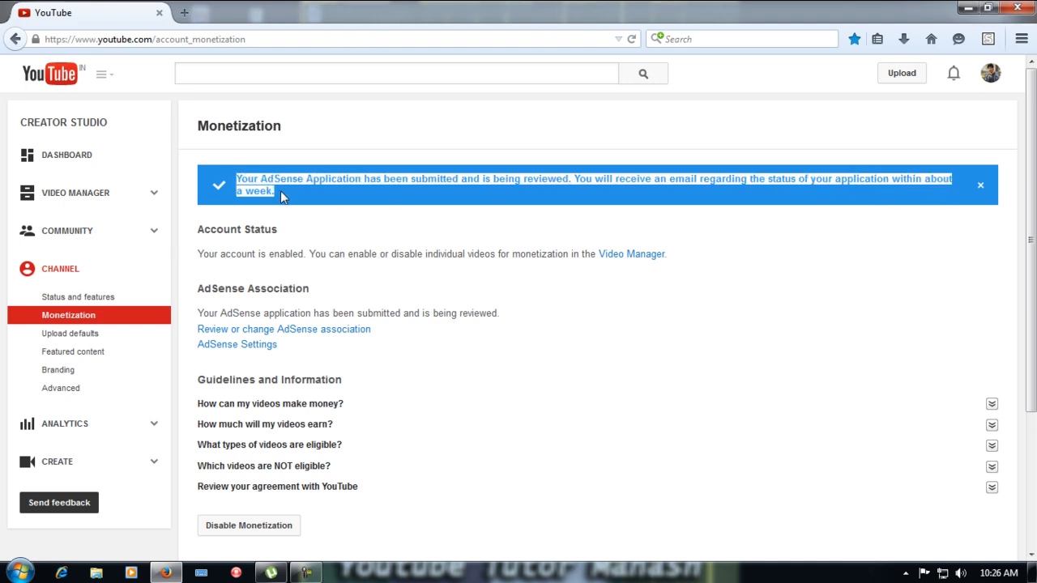
left_click(340, 209)
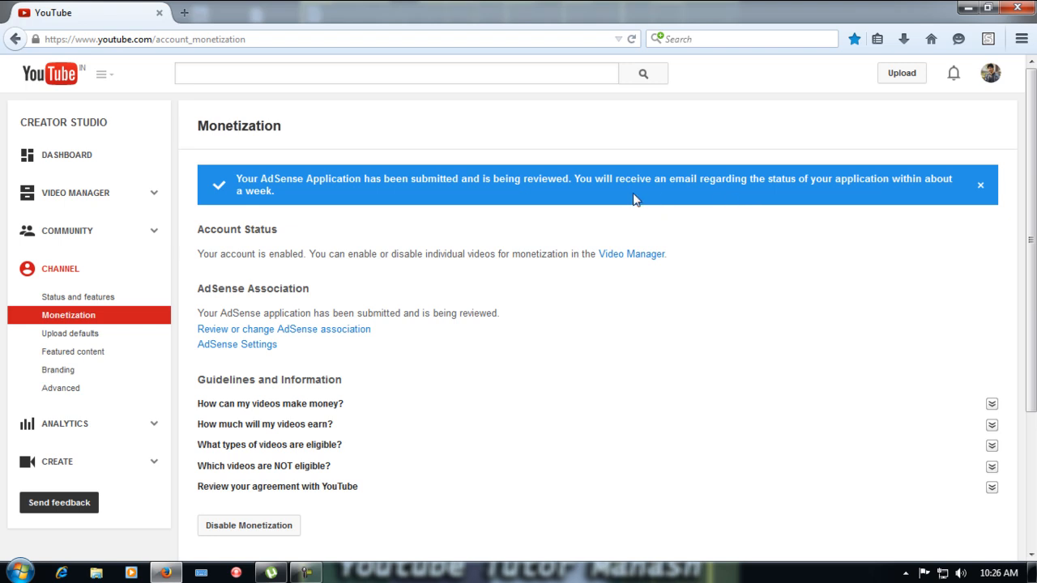
- Highlight the status e-mail note and the whole application review message again
left_click_drag(667, 182, 652, 201)
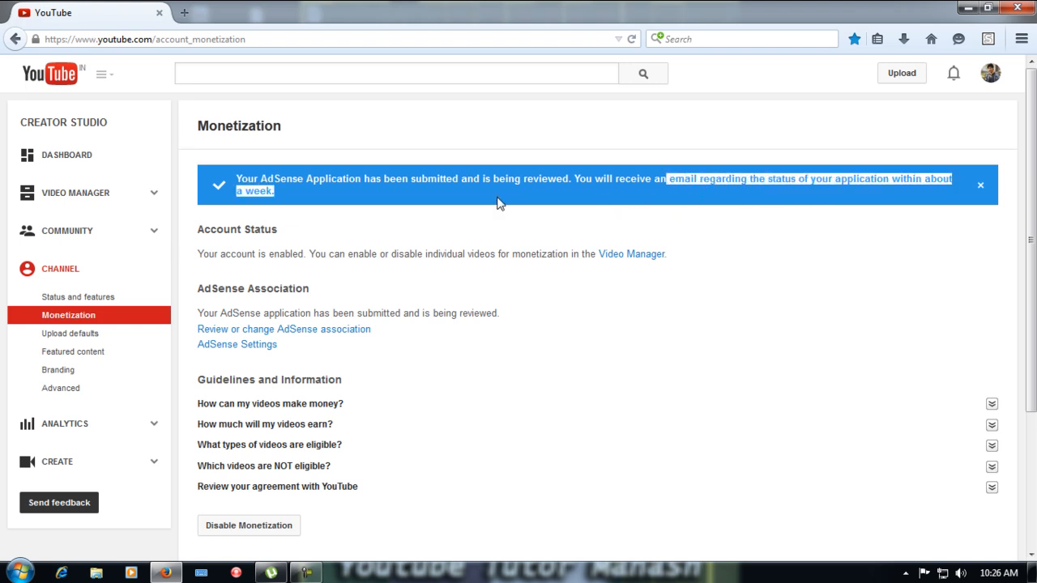
left_click(288, 208)
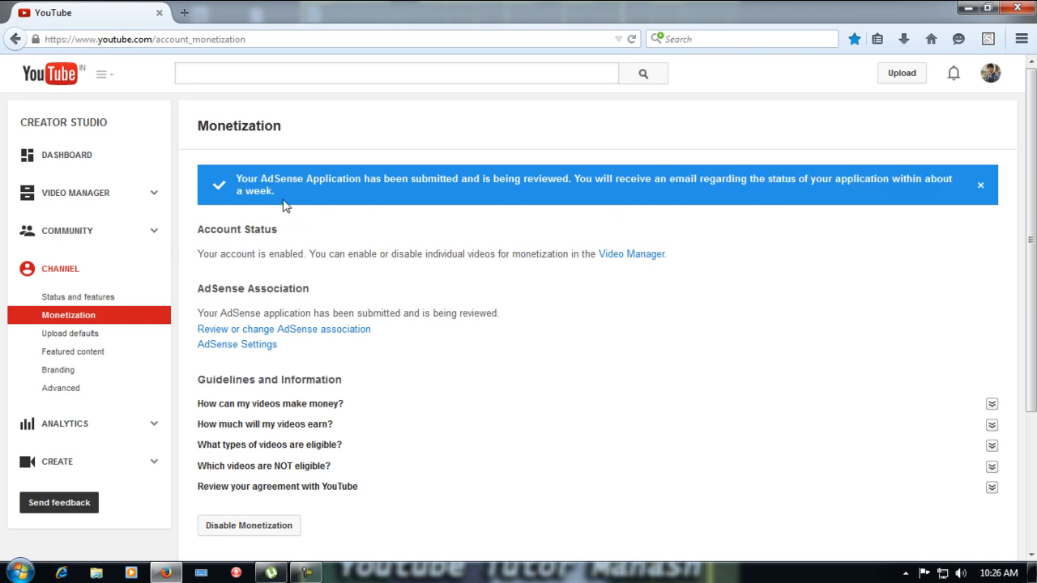
triple_click(237, 194)
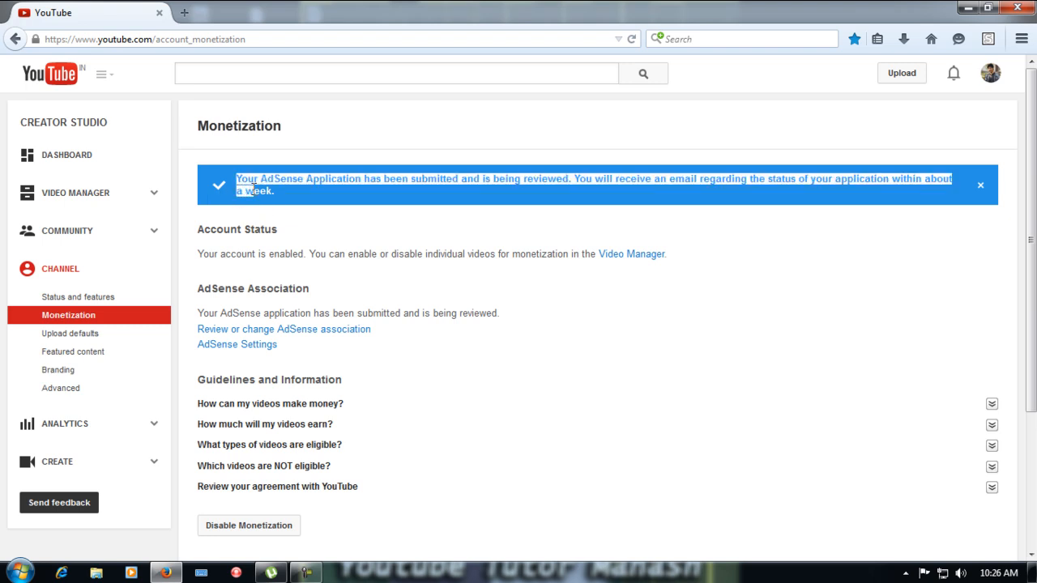
left_click(288, 197)
left_click_drag(233, 194, 288, 200)
left_click(288, 200)
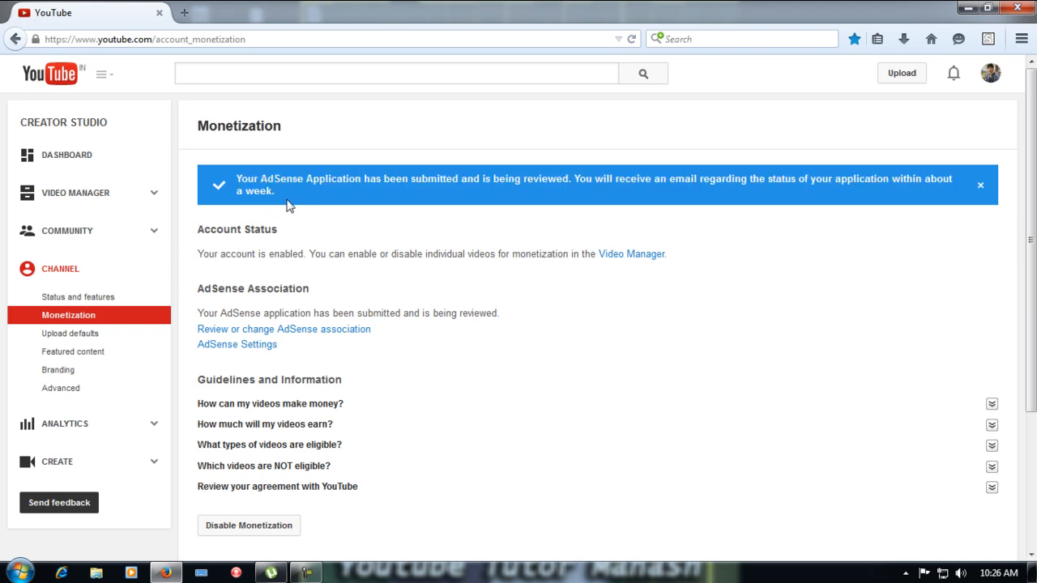
left_click_drag(234, 198, 284, 201)
left_click(285, 201)
scroll(283, 203, "down", 4)
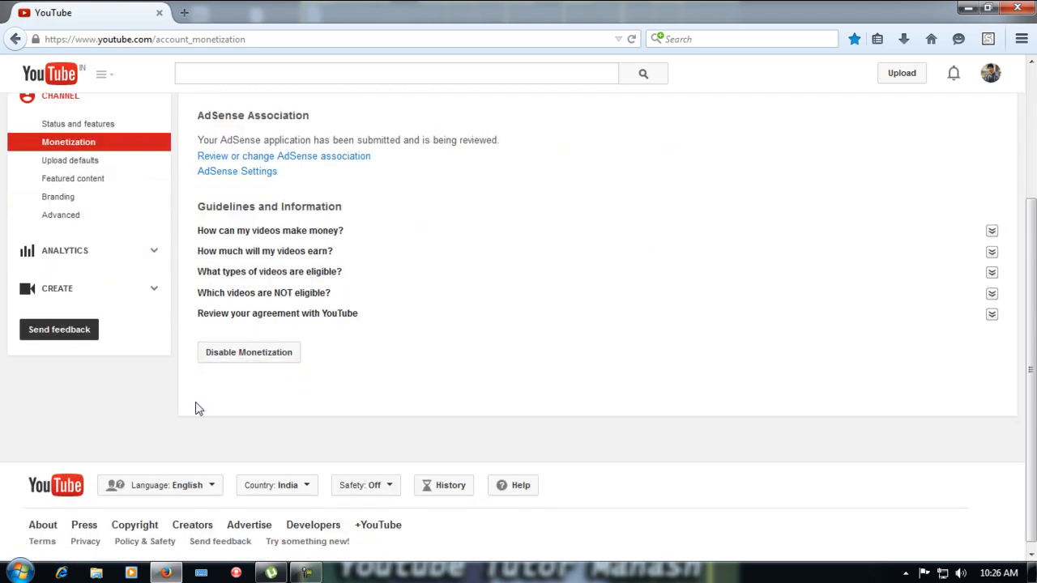
scroll(440, 368, "up", 1)
scroll(441, 372, "up", 4)
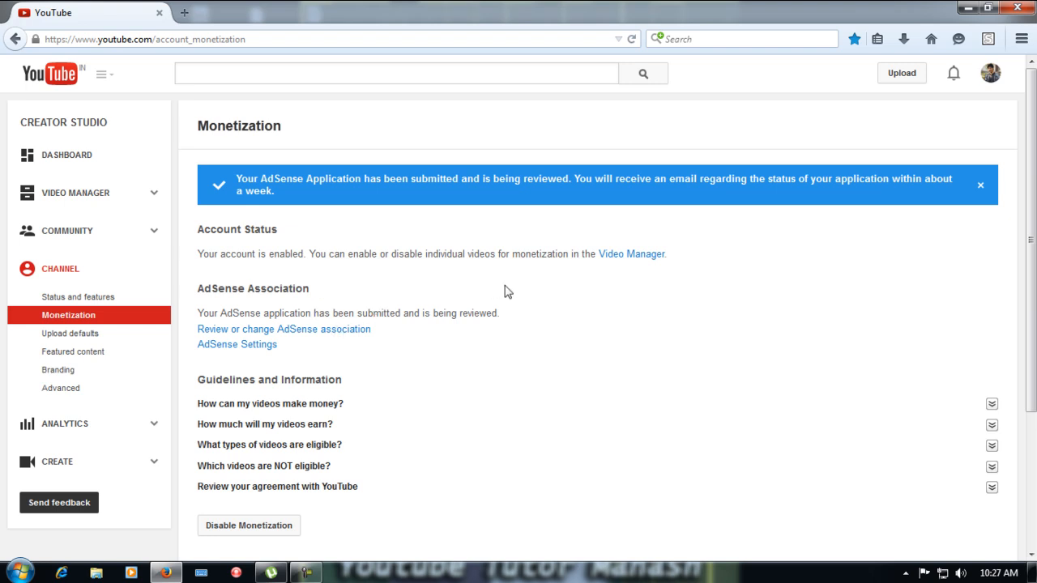
- Highlight the Video Manager link and the Account Status sentence
left_click_drag(669, 255, 186, 263)
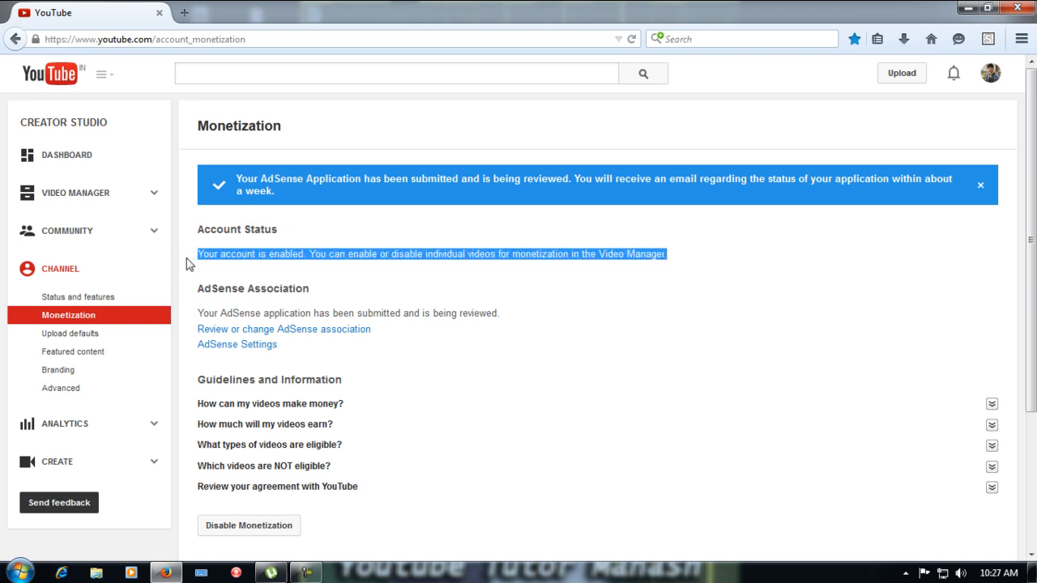
left_click(673, 312)
left_click_drag(669, 263, 195, 269)
left_click(647, 332)
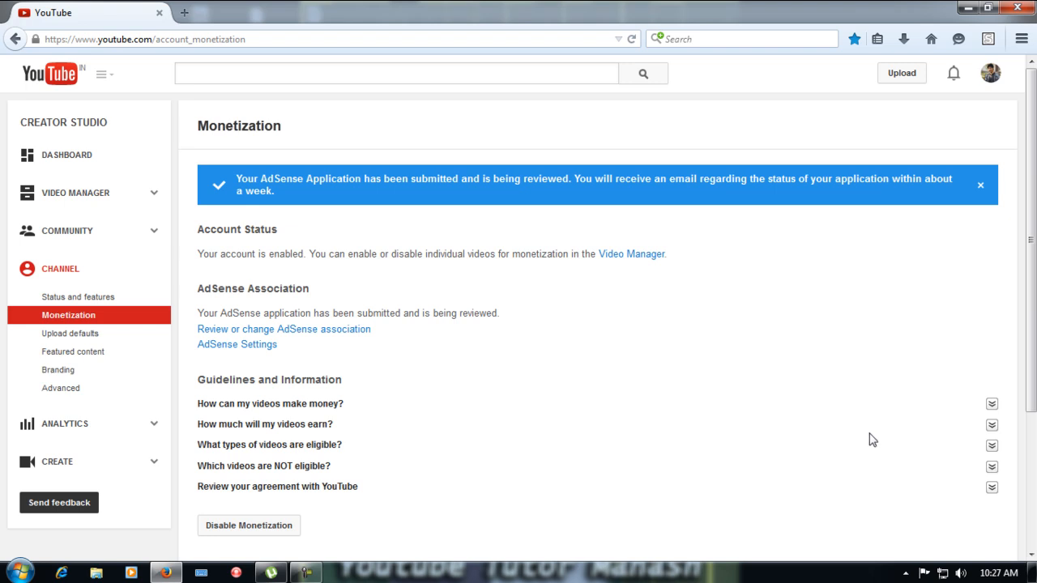
- Highlight the application review message in the blue banner once more
left_click_drag(237, 179, 289, 199)
left_click(290, 200)
left_click_drag(239, 180, 285, 201)
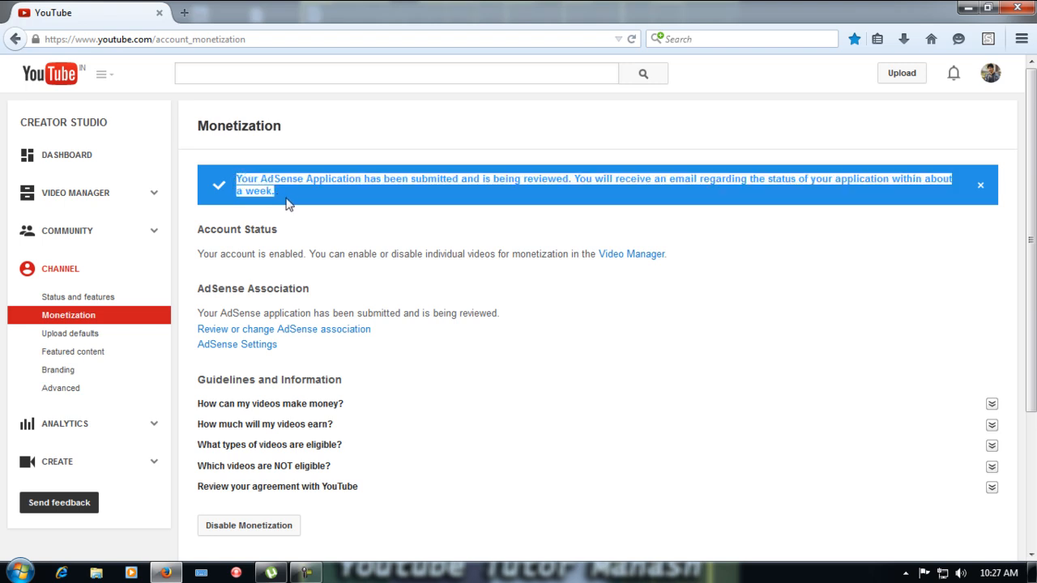
left_click(289, 204)
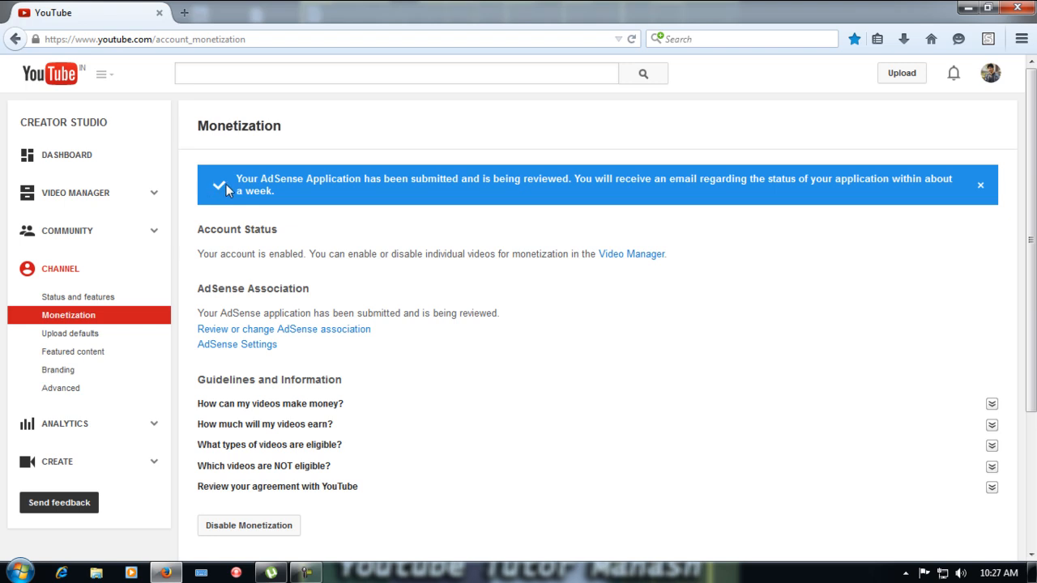
left_click_drag(232, 188, 282, 205)
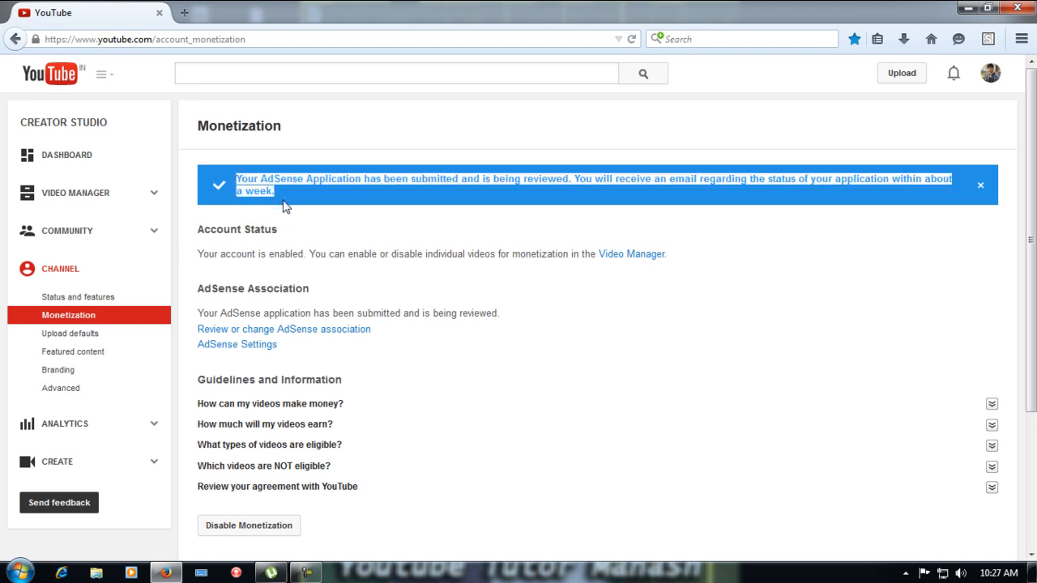
left_click(295, 204)
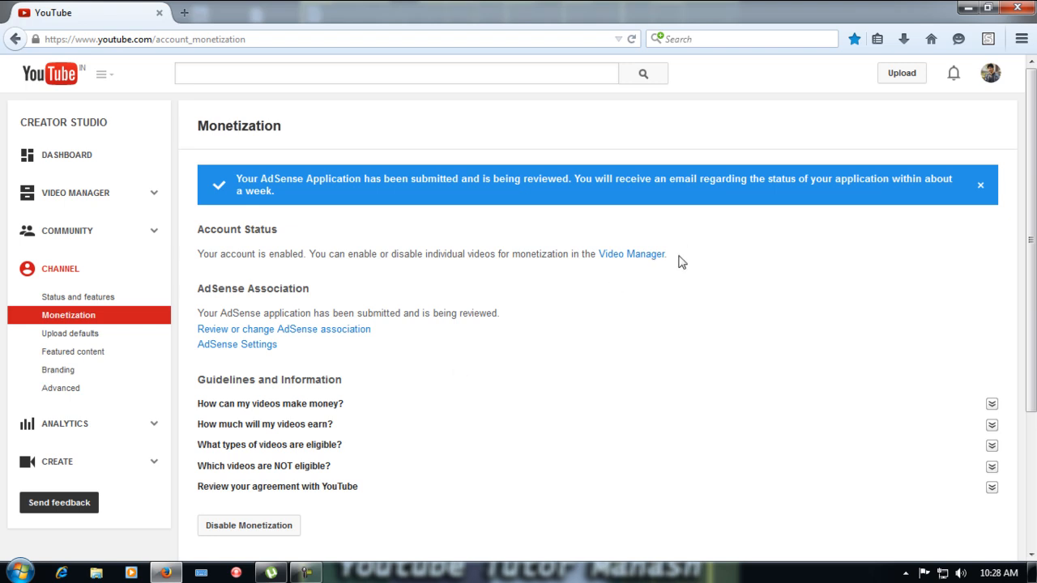
- Highlight the Video Manager link text, then minimize Firefox to show the desktop
left_click_drag(673, 260, 599, 264)
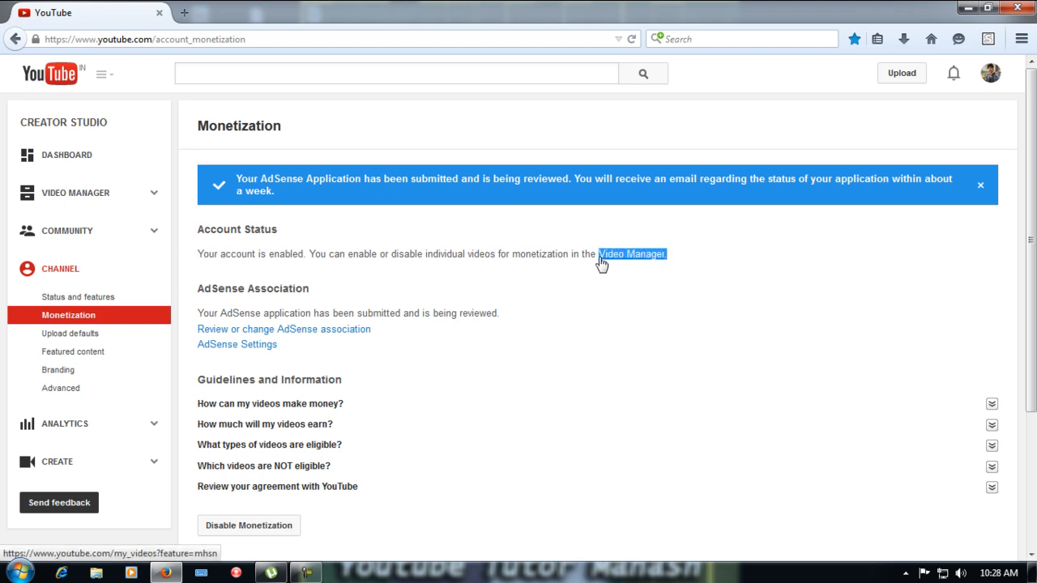
left_click(527, 295)
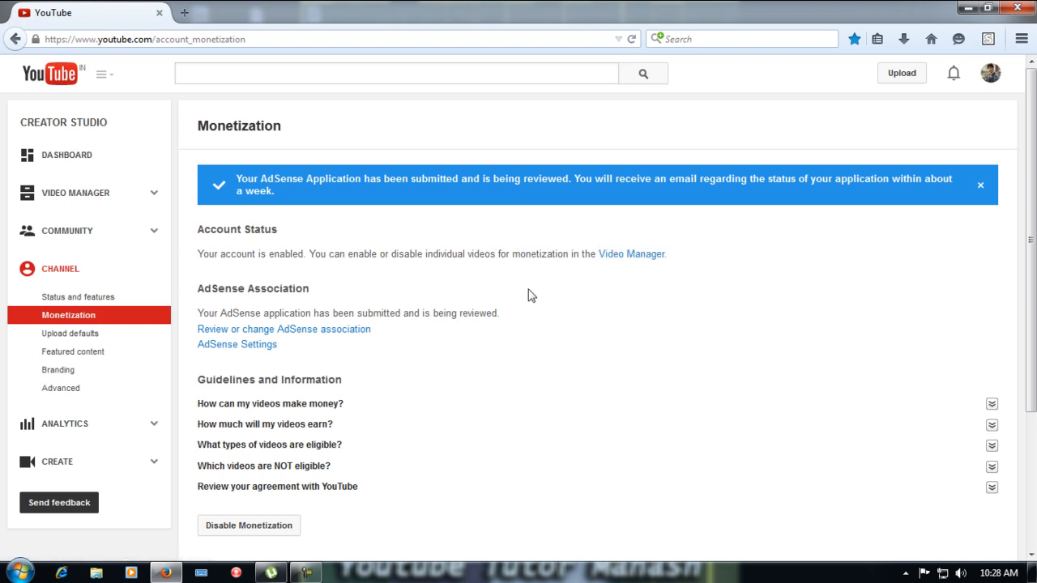
left_click_drag(673, 257, 599, 255)
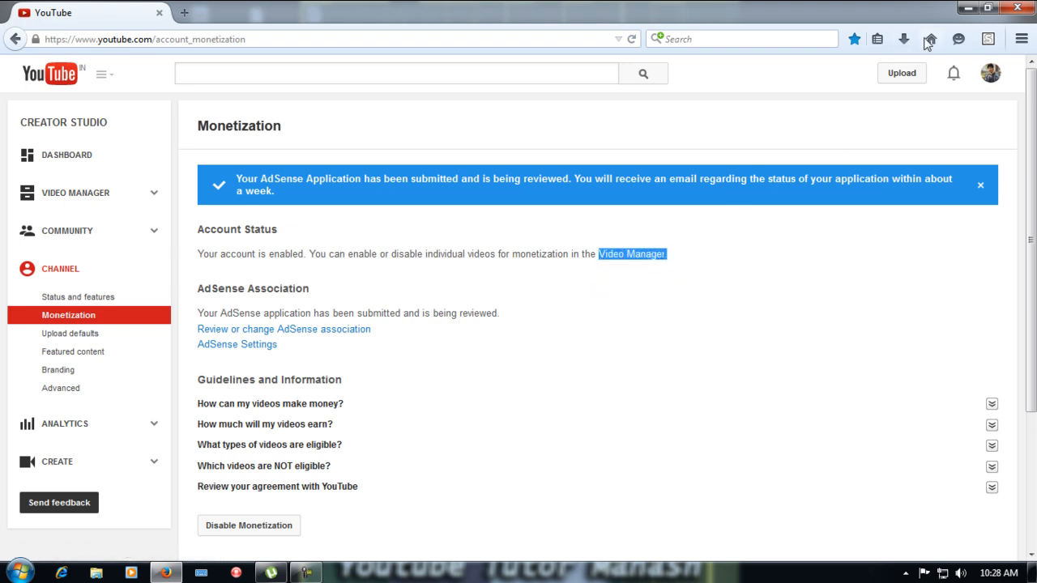
left_click(966, 8)
right_click(552, 128)
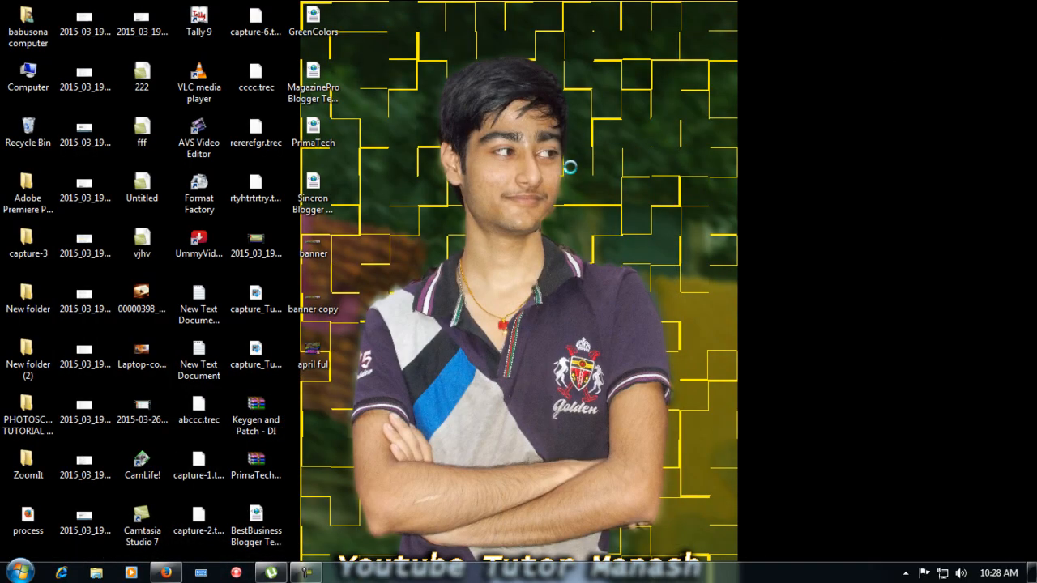
left_click(585, 172)
right_click(507, 157)
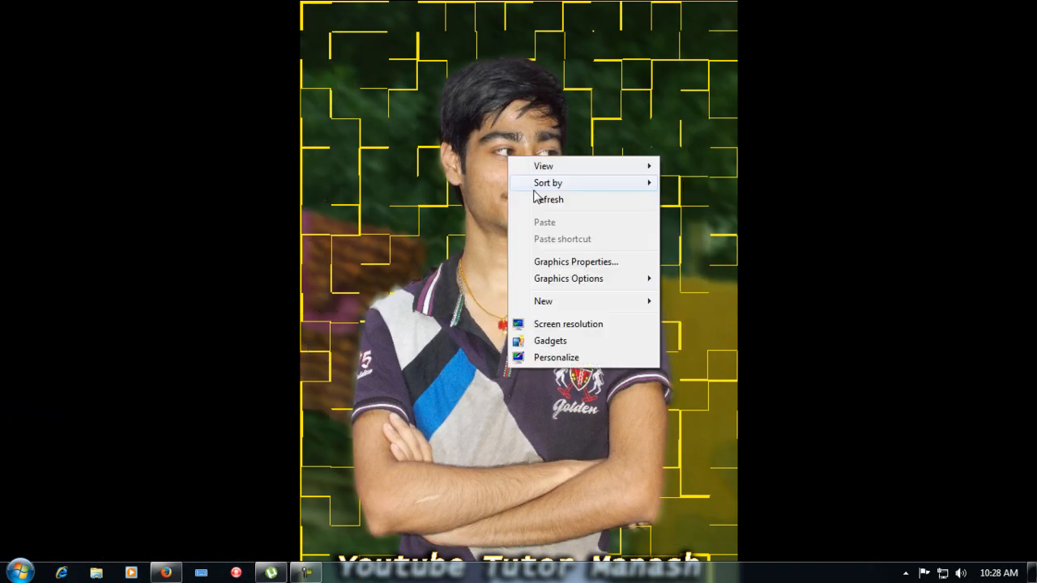
left_click(536, 200)
right_click(471, 125)
left_click(507, 168)
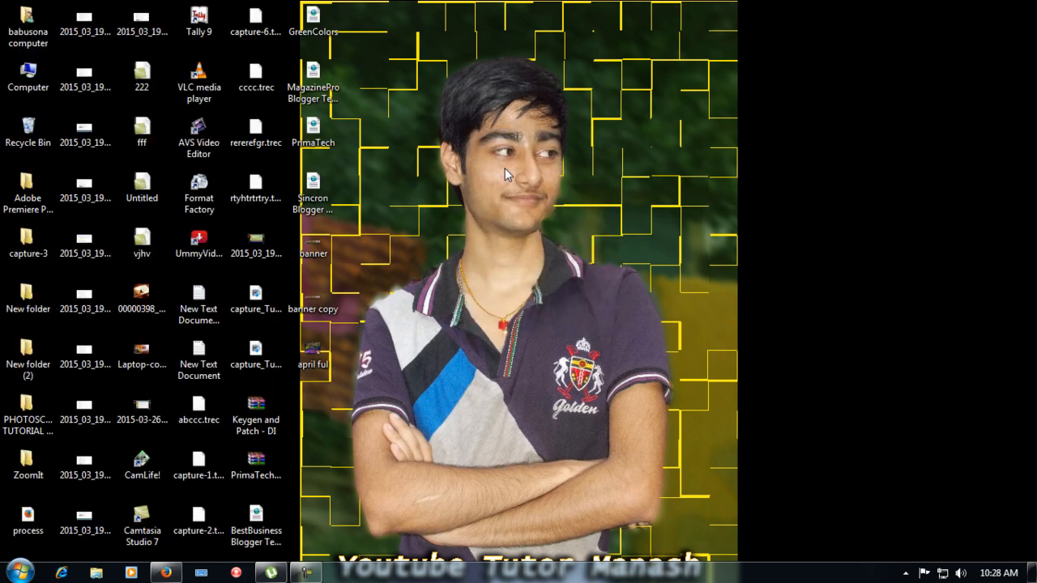
right_click(597, 124)
left_click(620, 168)
right_click(583, 85)
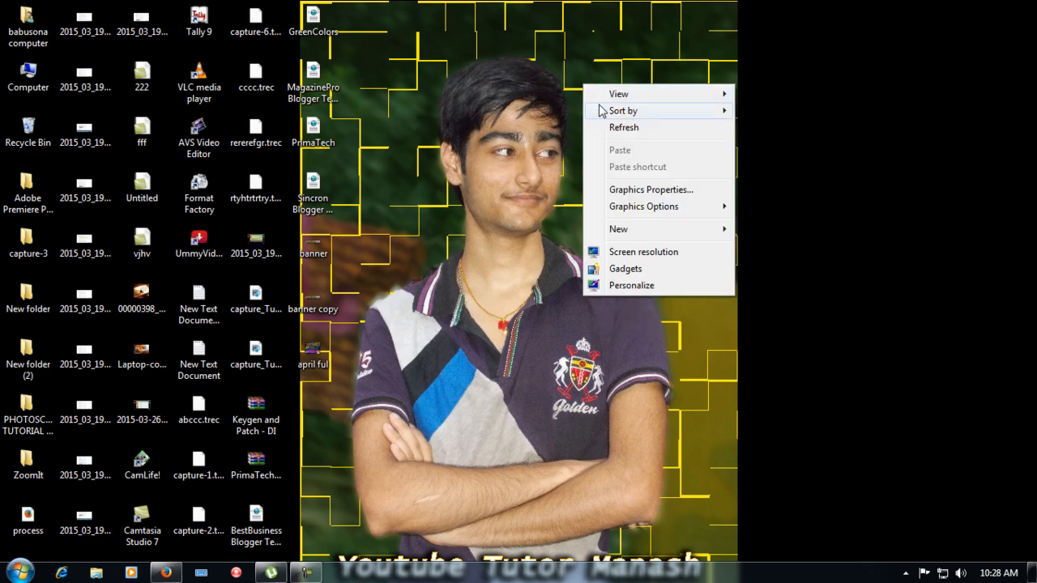
left_click(606, 126)
right_click(605, 108)
left_click(619, 152)
right_click(616, 116)
left_click(642, 160)
right_click(614, 119)
left_click(642, 166)
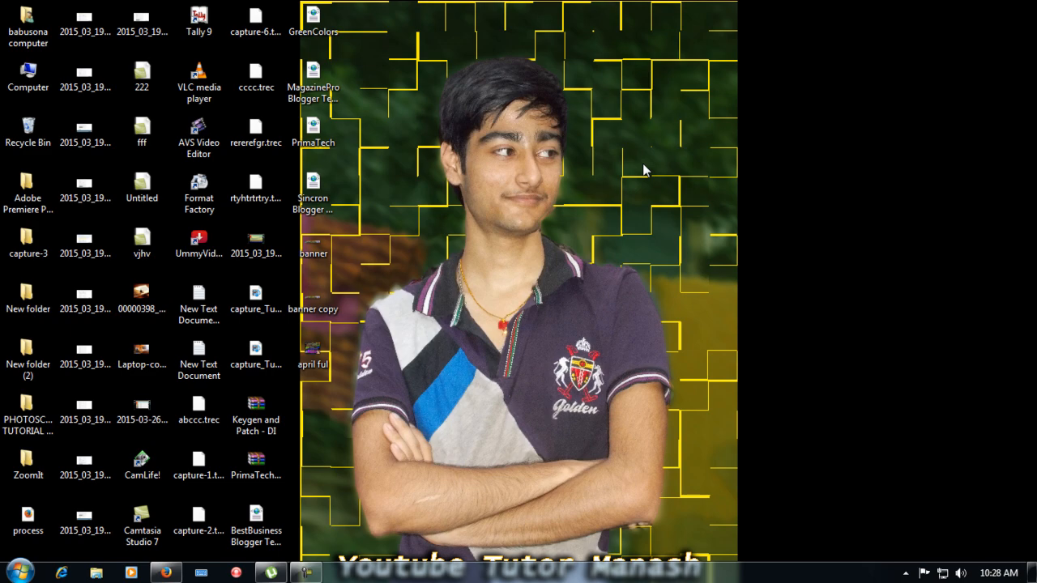
right_click(604, 112)
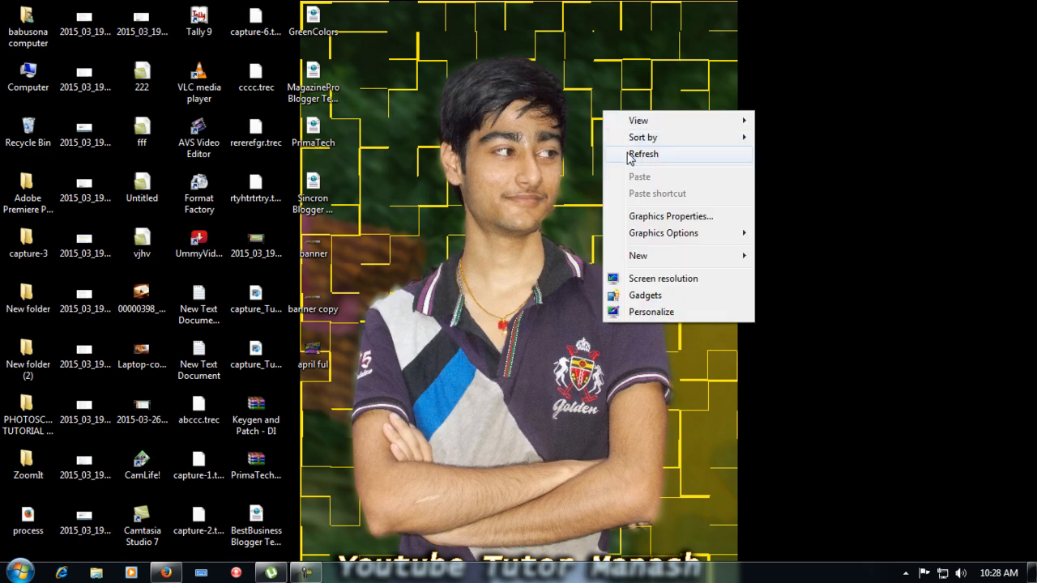
left_click(640, 154)
right_click(657, 83)
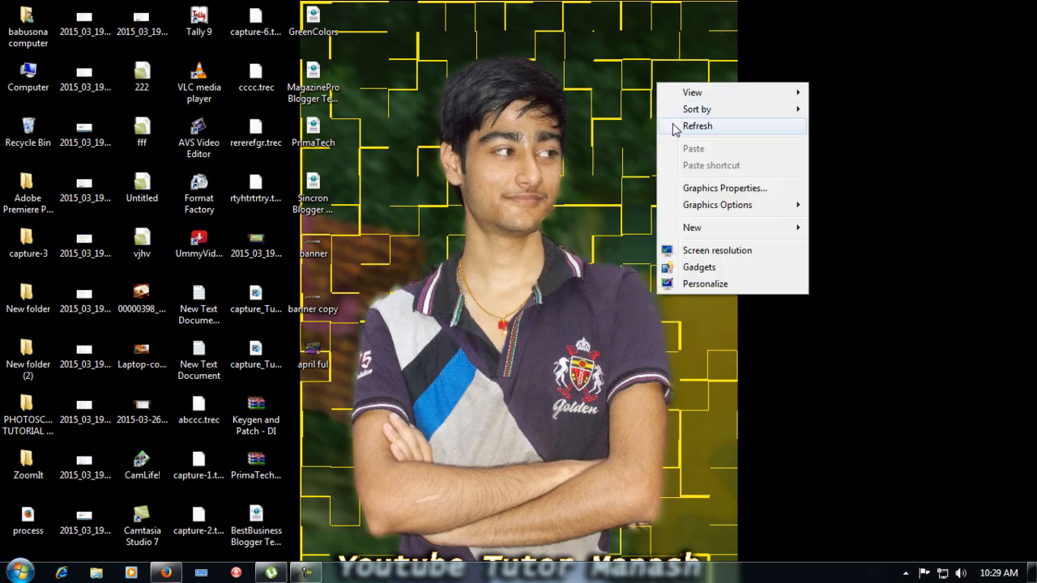
left_click(674, 130)
right_click(647, 84)
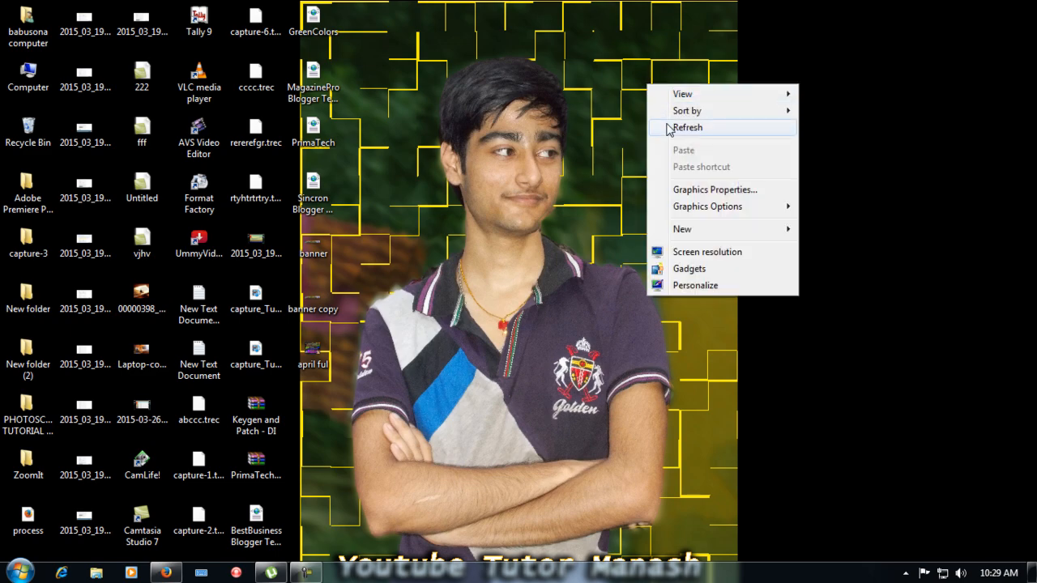
left_click(671, 129)
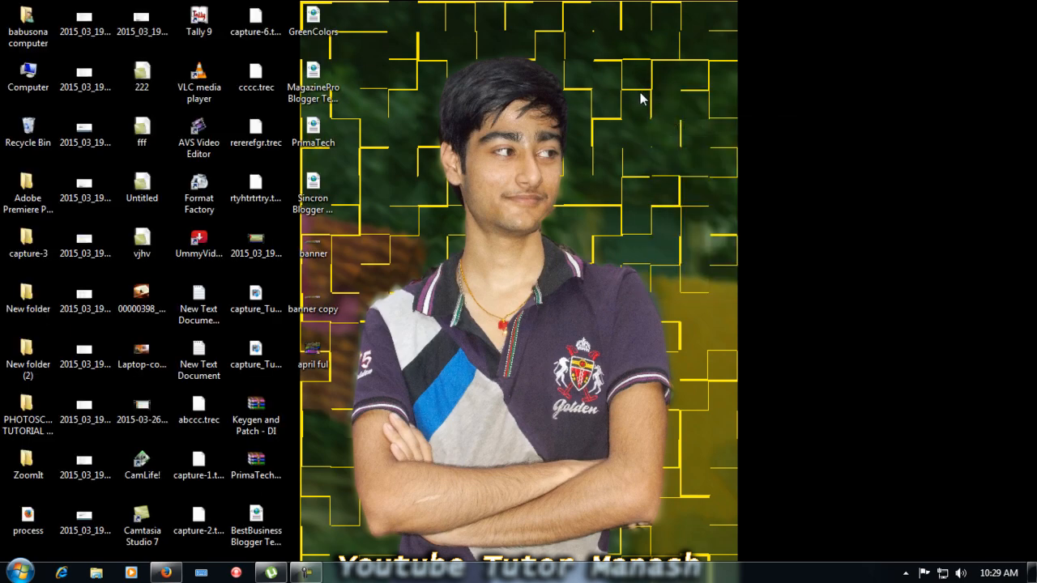
right_click(640, 93)
left_click(658, 134)
right_click(595, 73)
left_click(635, 116)
right_click(635, 112)
left_click(660, 153)
right_click(625, 90)
left_click(649, 134)
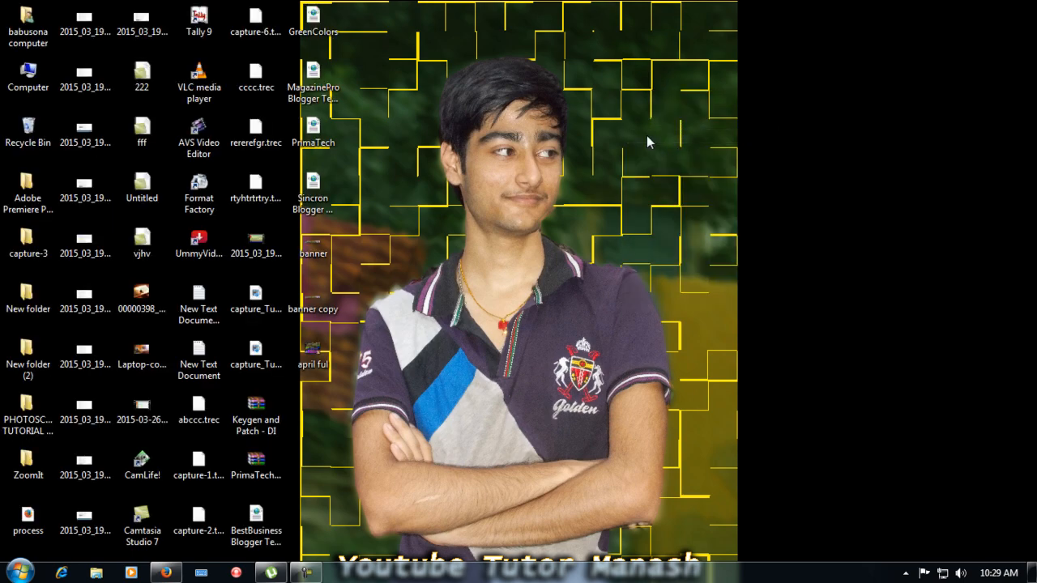